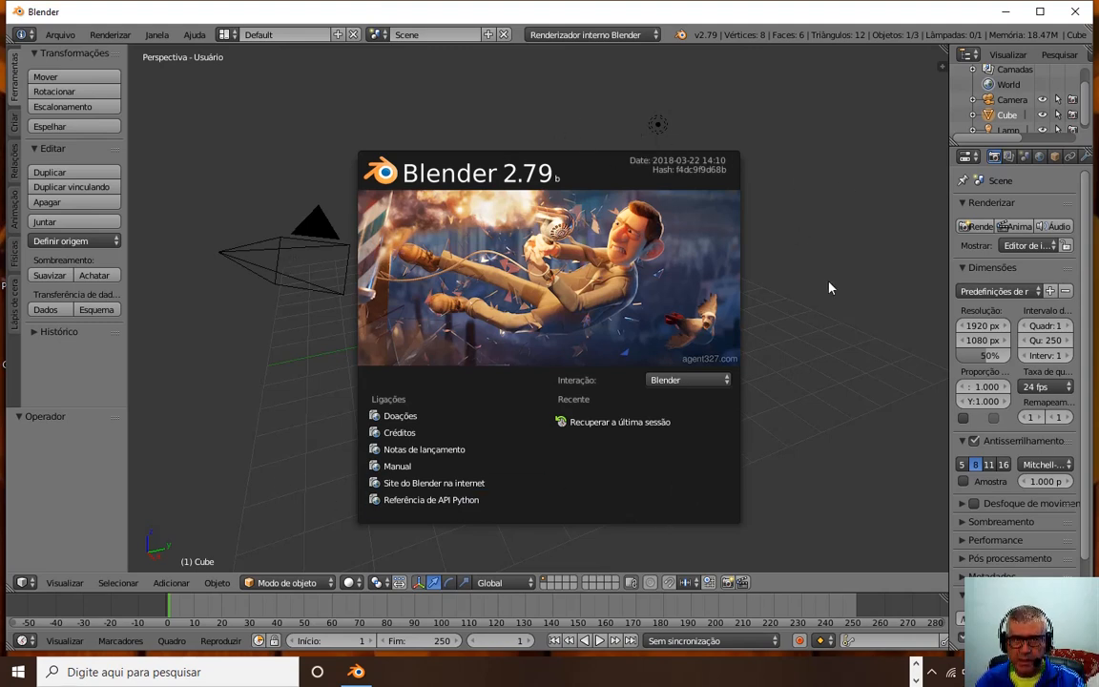
# Close the splash screen and call it up again from the help options
pyautogui.click(846, 308)
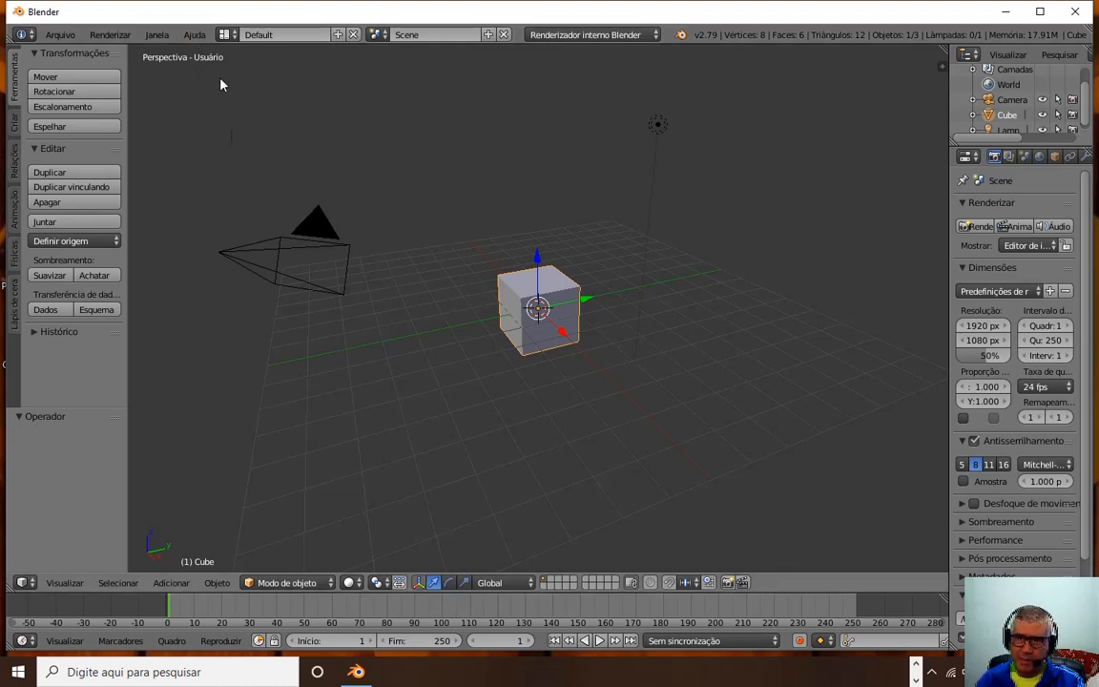
pyautogui.click(194, 34)
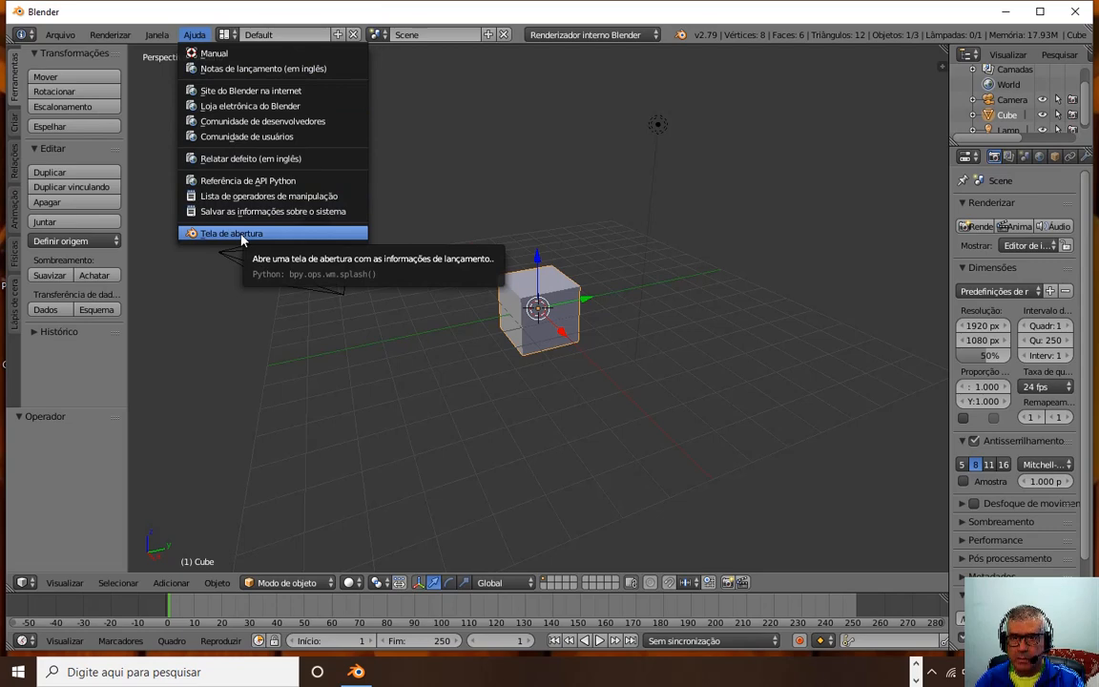
pyautogui.click(753, 203)
pyautogui.click(199, 35)
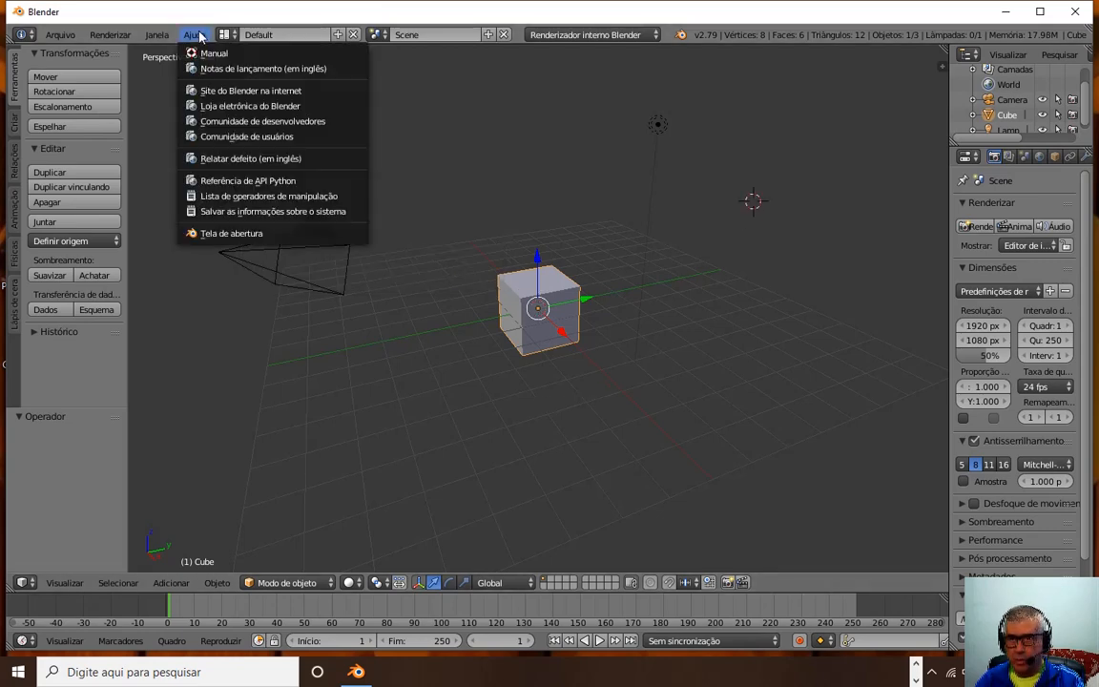
pyautogui.click(236, 233)
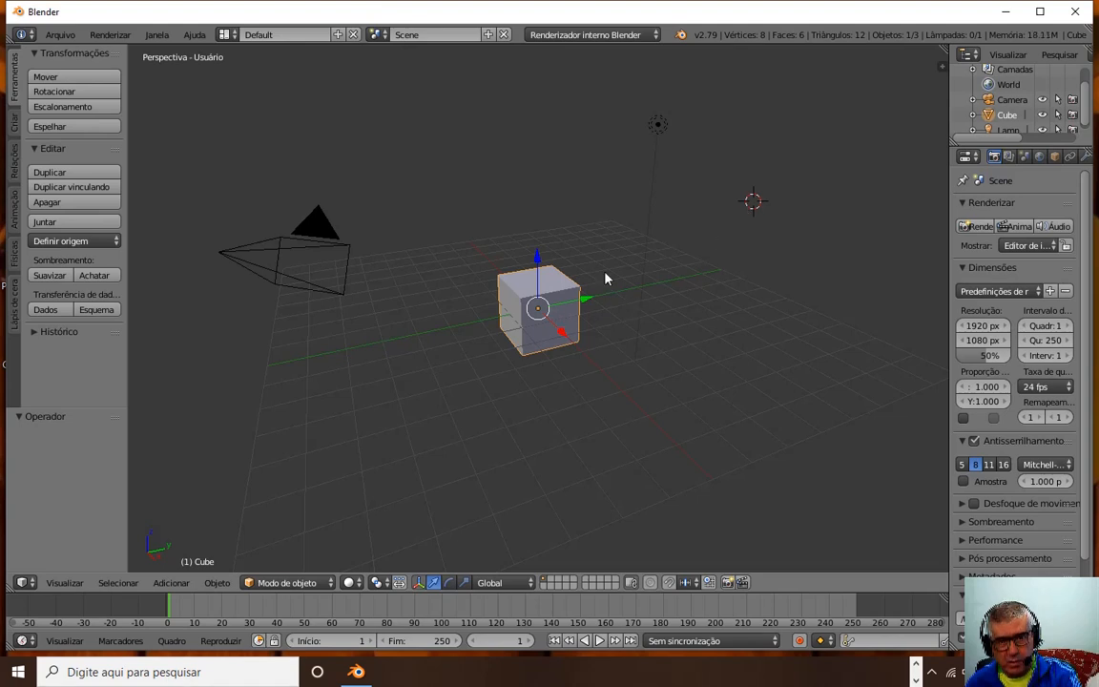
# Place the 3D cursor in empty space beyond the lamp, and select the lamp and the camera in turn, ending with the cube selected
pyautogui.click(758, 204)
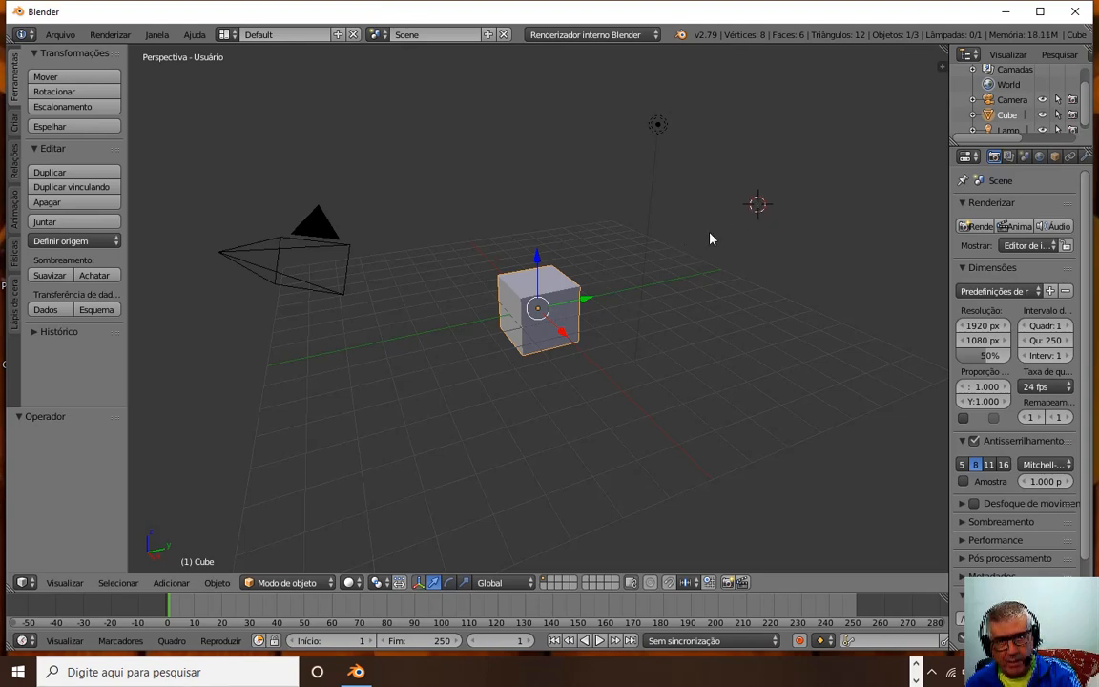
pyautogui.rightClick(656, 126)
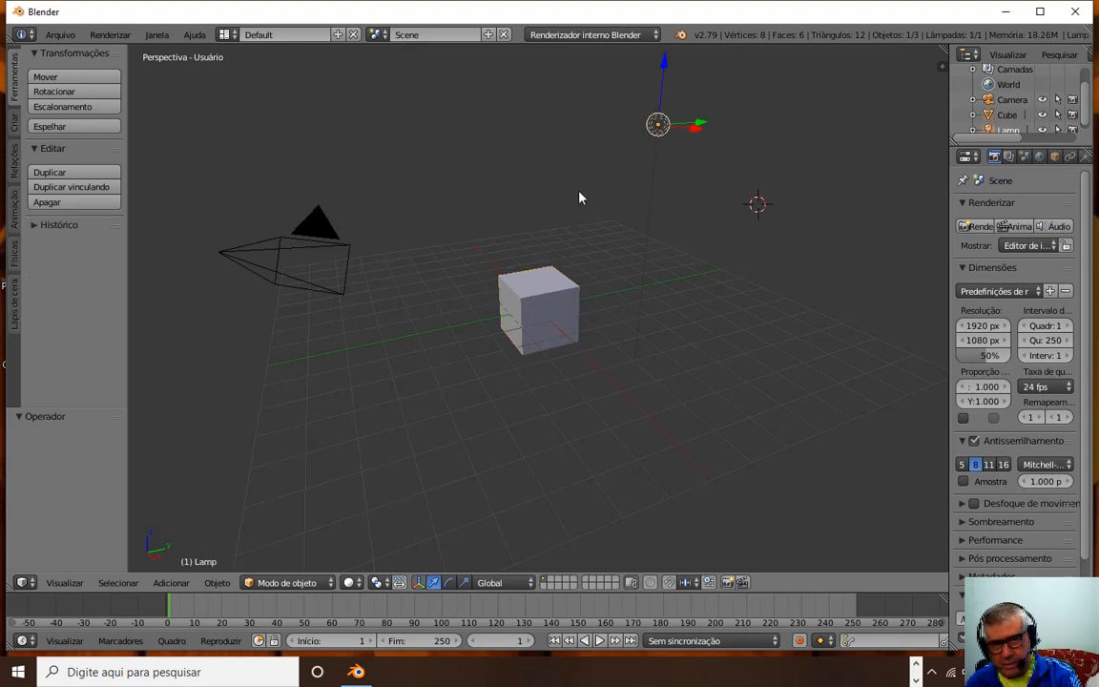
pyautogui.rightClick(311, 254)
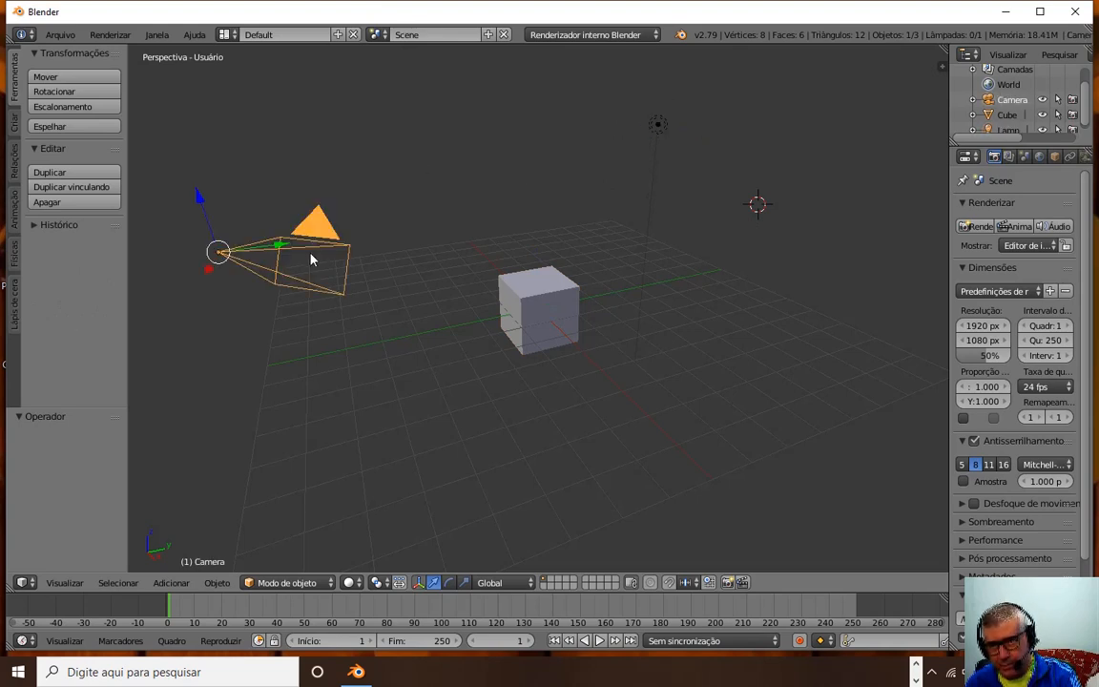
pyautogui.rightClick(657, 123)
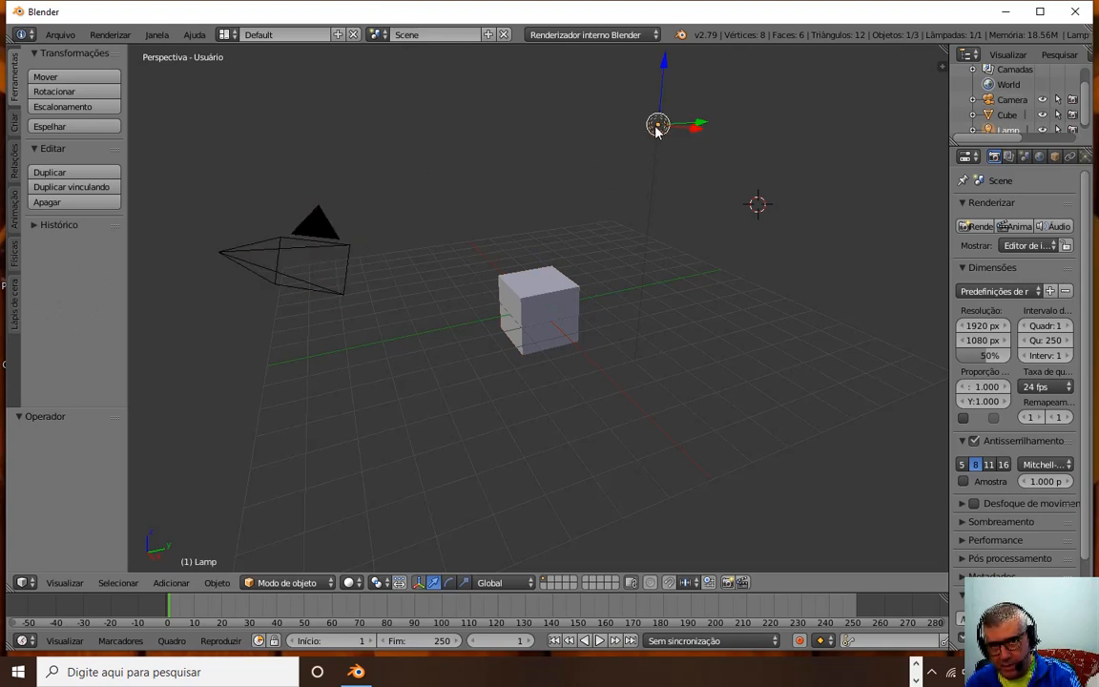
pyautogui.rightClick(312, 226)
pyautogui.rightClick(536, 310)
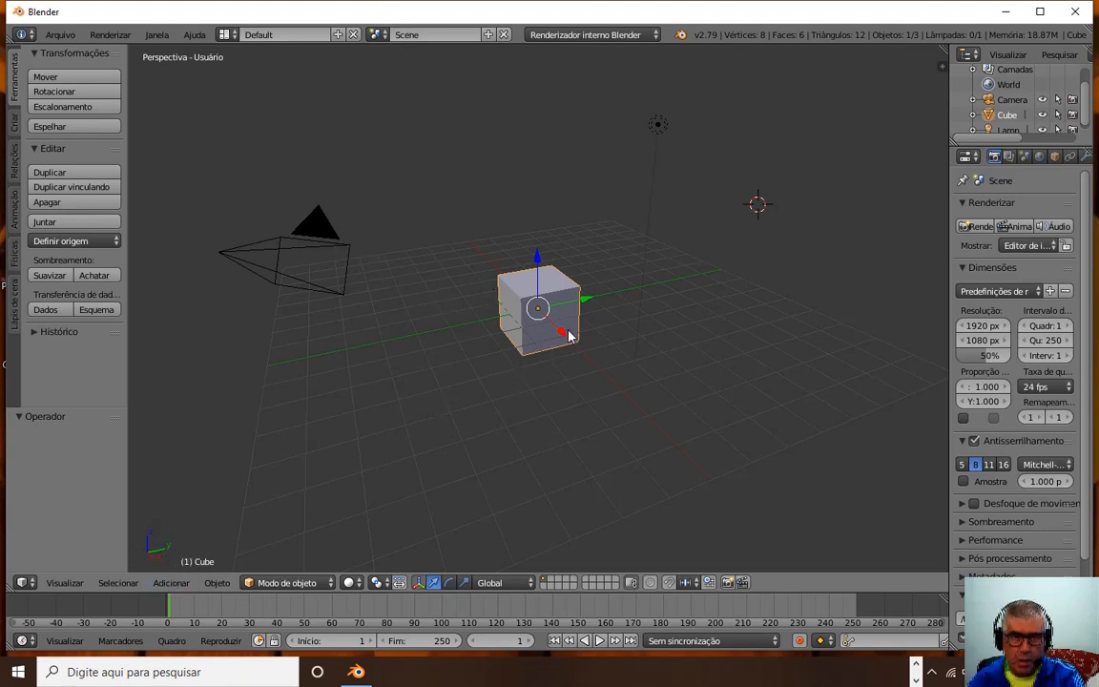
# Move the cube along X, about 0.26 along Y and -0.39 along Z, try free moves, and undo the latest moves
pyautogui.moveTo(563, 335); pyautogui.dragTo(558, 291)
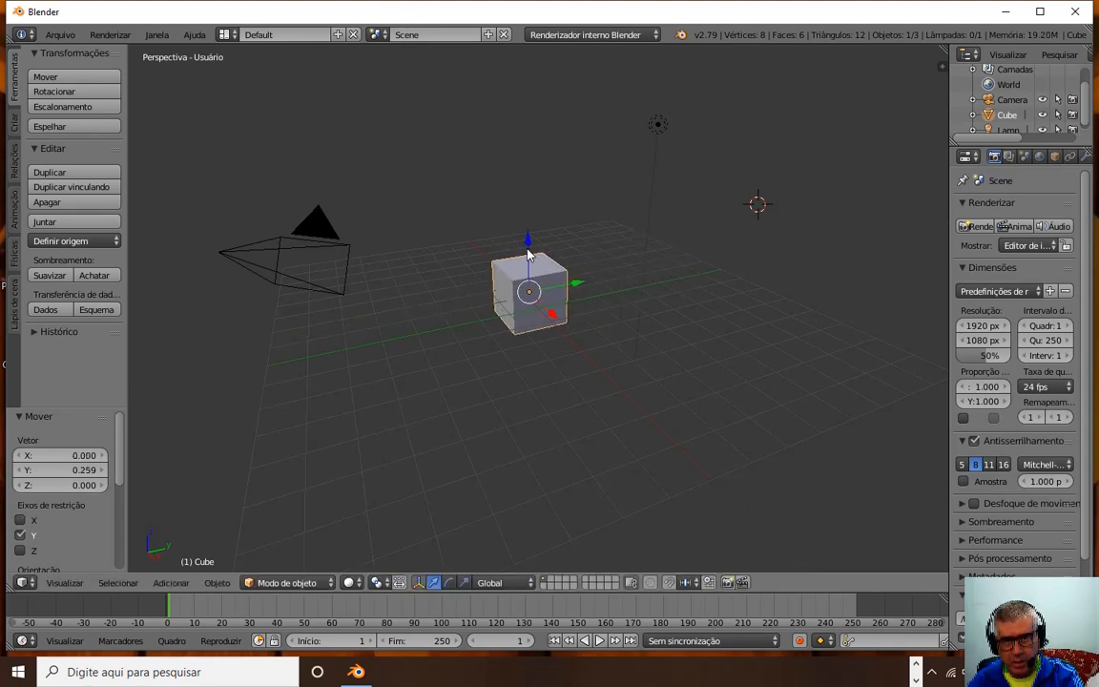
pyautogui.moveTo(528, 253); pyautogui.dragTo(553, 270)
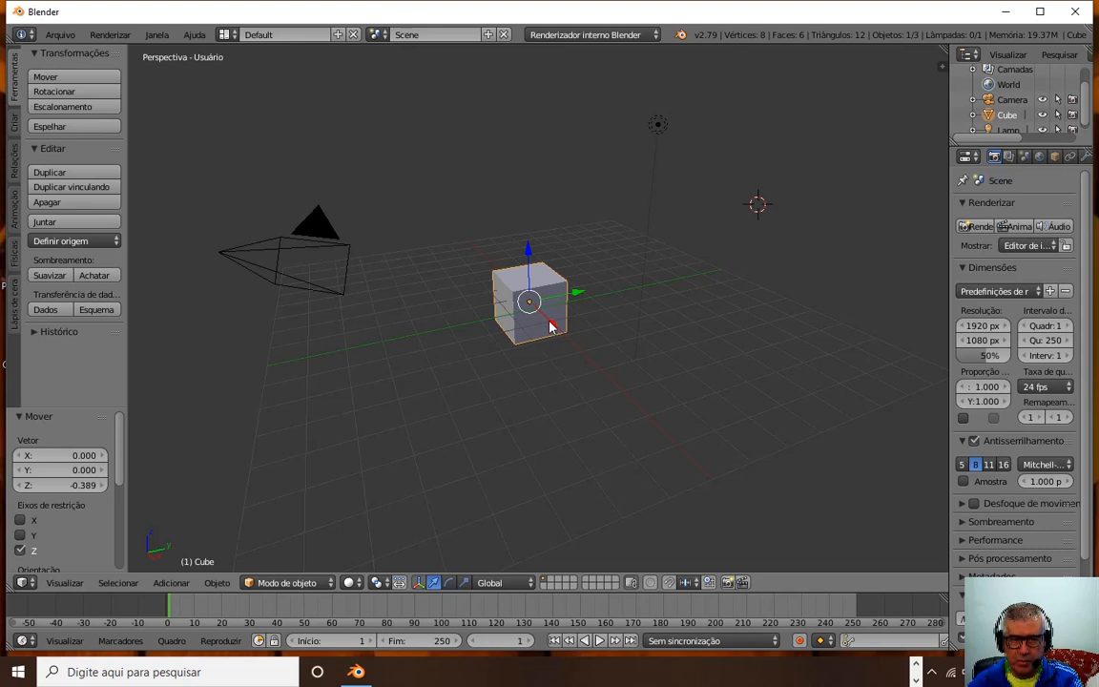
pyautogui.moveTo(553, 318); pyautogui.dragTo(712, 333)
pyautogui.hotkey('ctrl', 'z')
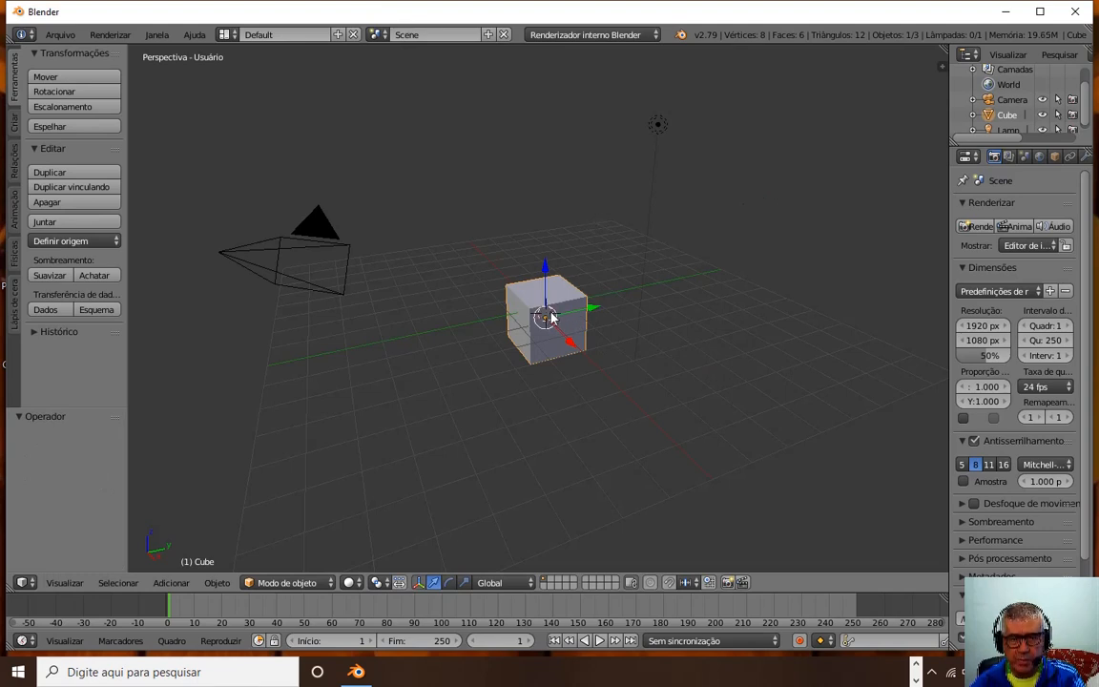
pyautogui.moveTo(553, 316); pyautogui.dragTo(531, 311)
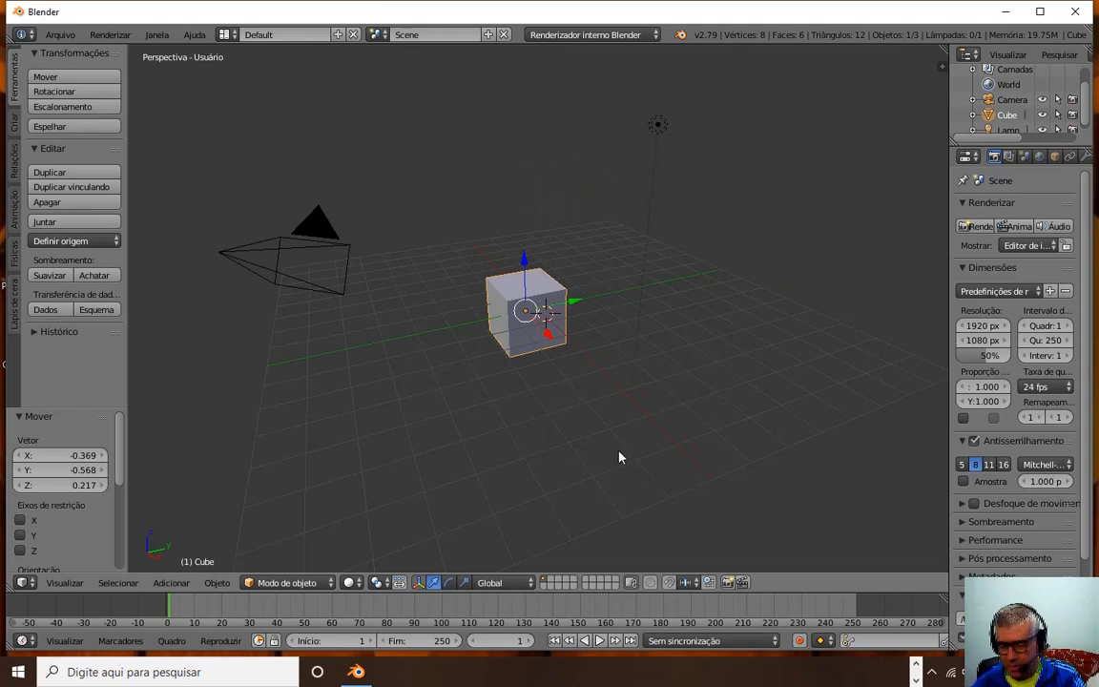
pyautogui.hotkey('ctrl', 'z')
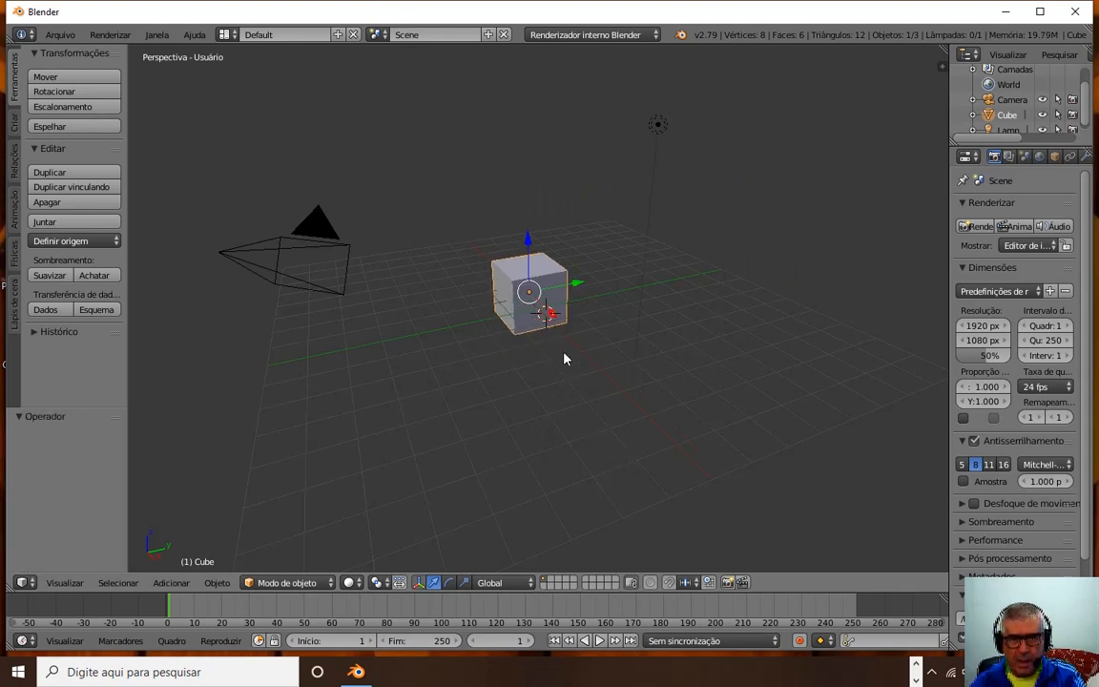
# Move the cube along X and by about 1.82 along Y, and shift it back about 0.32 along Y
pyautogui.moveTo(555, 312); pyautogui.dragTo(584, 302)
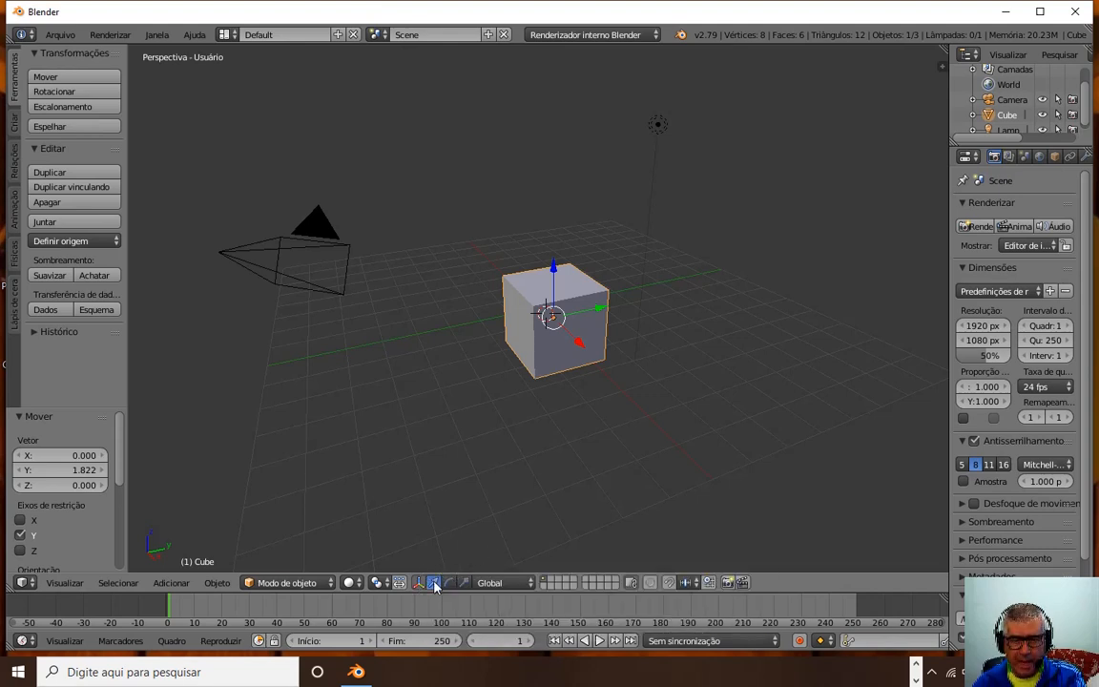
pyautogui.moveTo(569, 349); pyautogui.dragTo(584, 307)
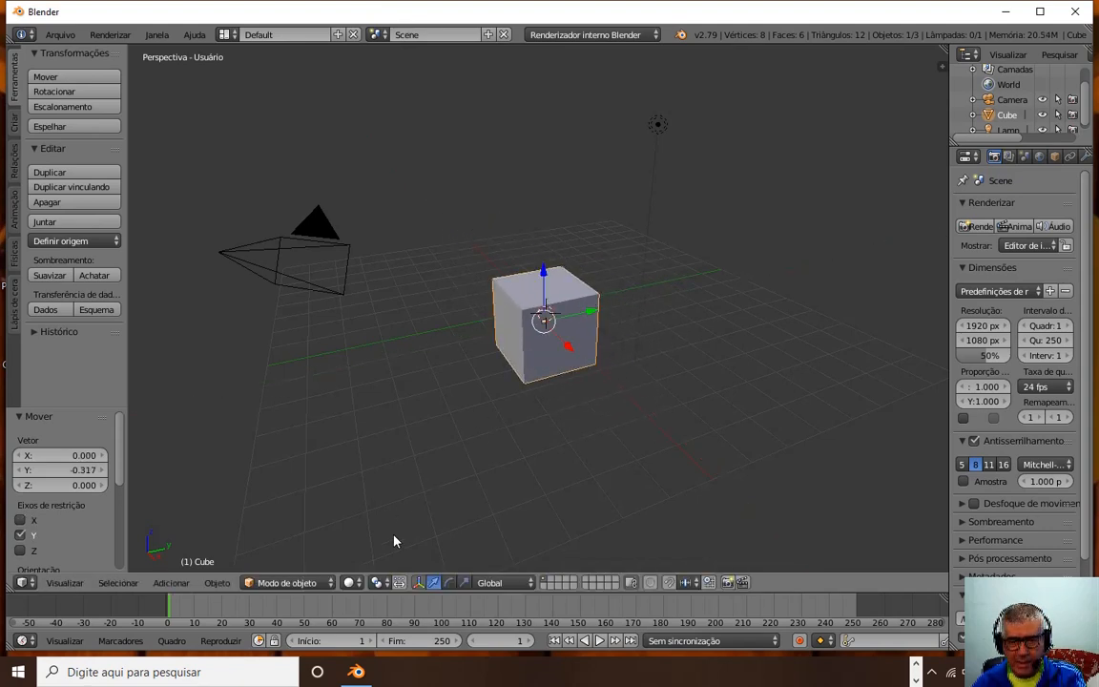
# Try rotating the cube with the rotate manipulator, about -28.5° around Y and -45° around X, and undo the rotations
pyautogui.click(449, 582)
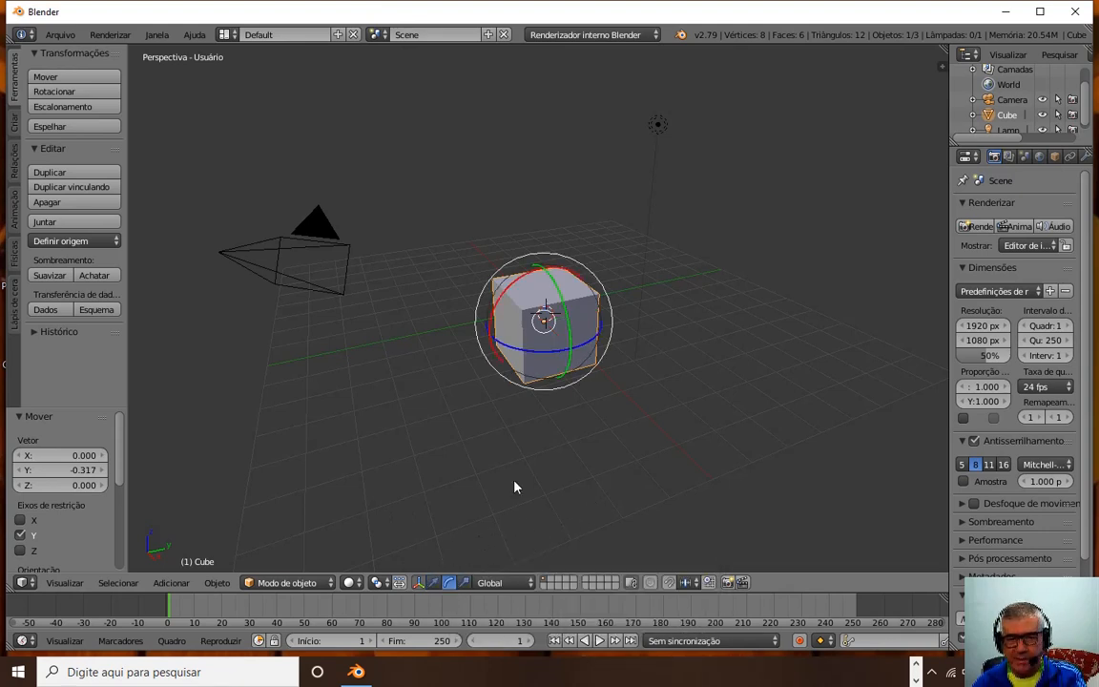
pyautogui.press('r')
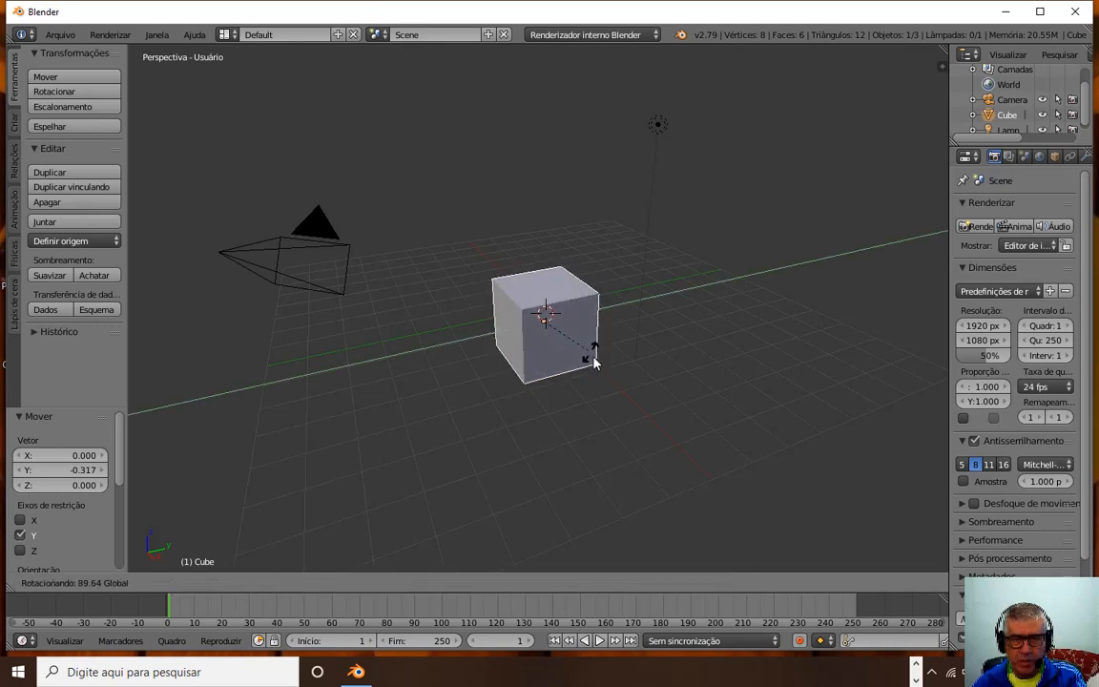
pyautogui.click(534, 307)
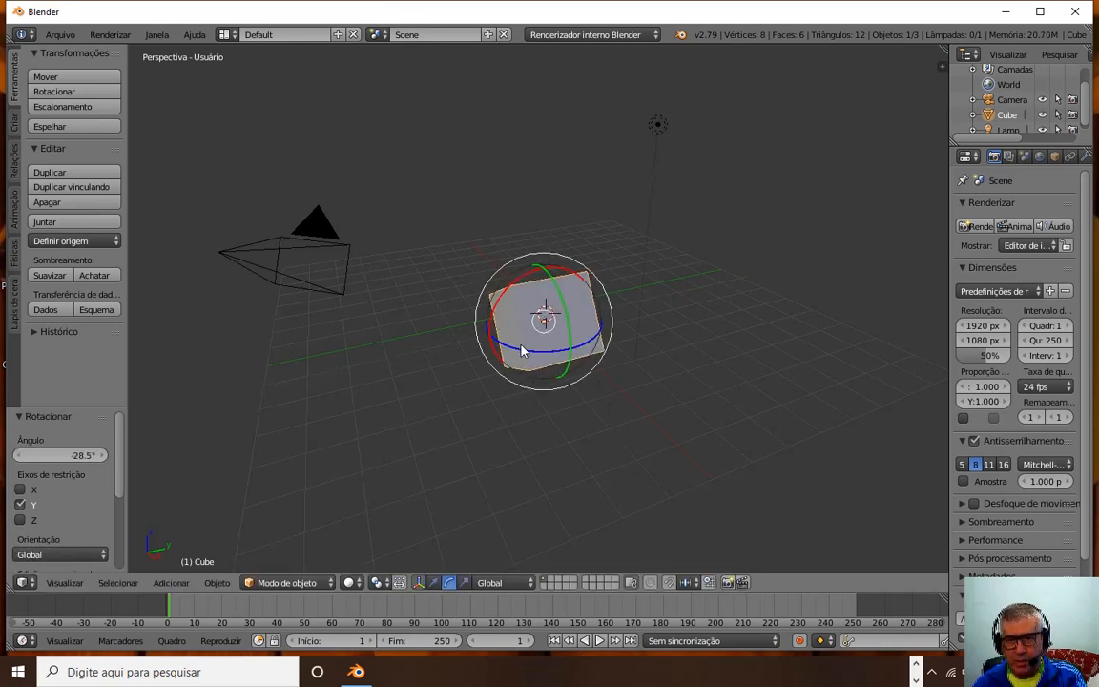
pyautogui.moveTo(523, 351); pyautogui.dragTo(606, 432)
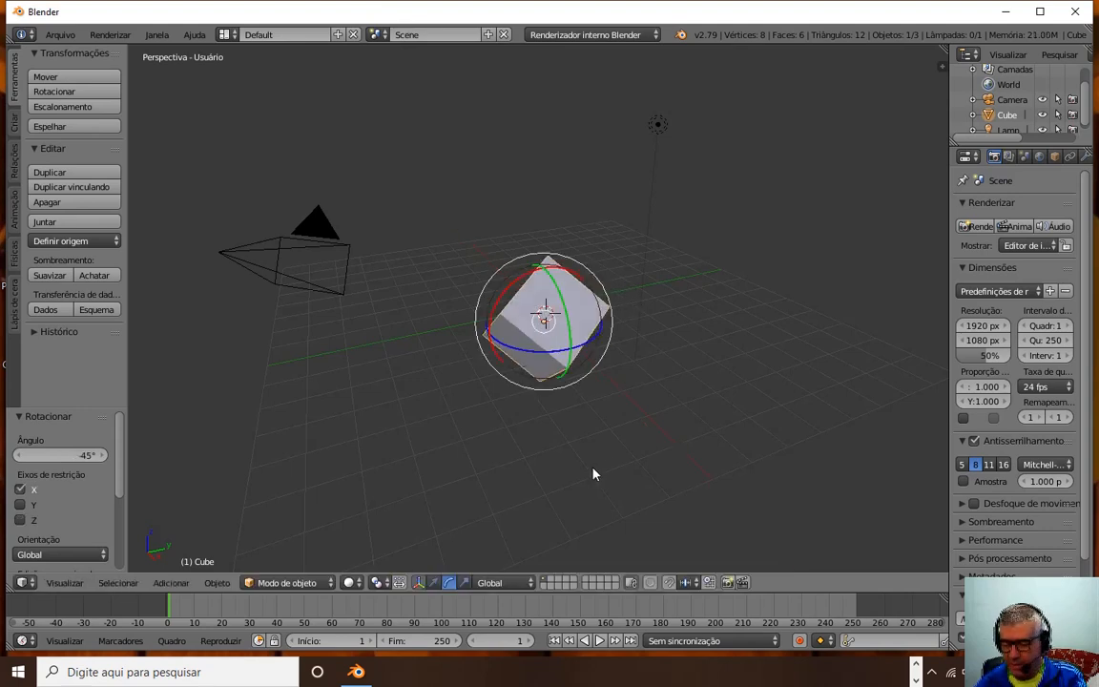
pyautogui.hotkey('ctrl', 'z')
pyautogui.hotkey('ctrl', 'z')
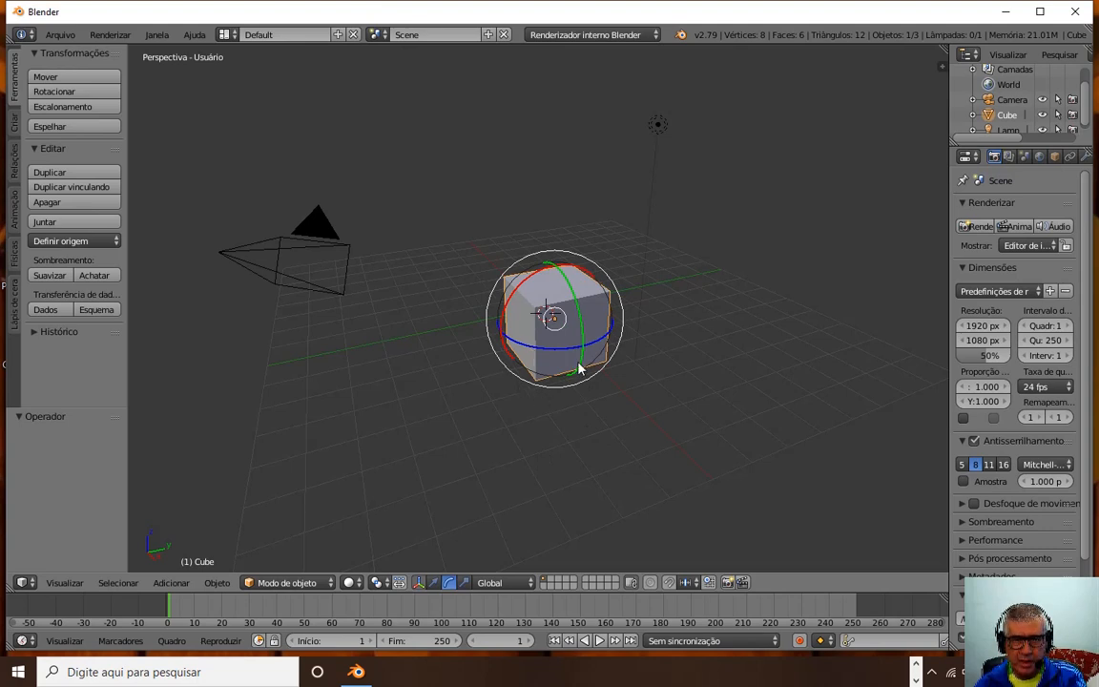
# Try one more rotation of the cube with the manipulator and undo the recent transformations
pyautogui.moveTo(504, 315); pyautogui.dragTo(599, 348)
pyautogui.hotkey('ctrl', 'z')
pyautogui.hotkey('ctrl', 'z')
pyautogui.hotkey('ctrl', 'z')
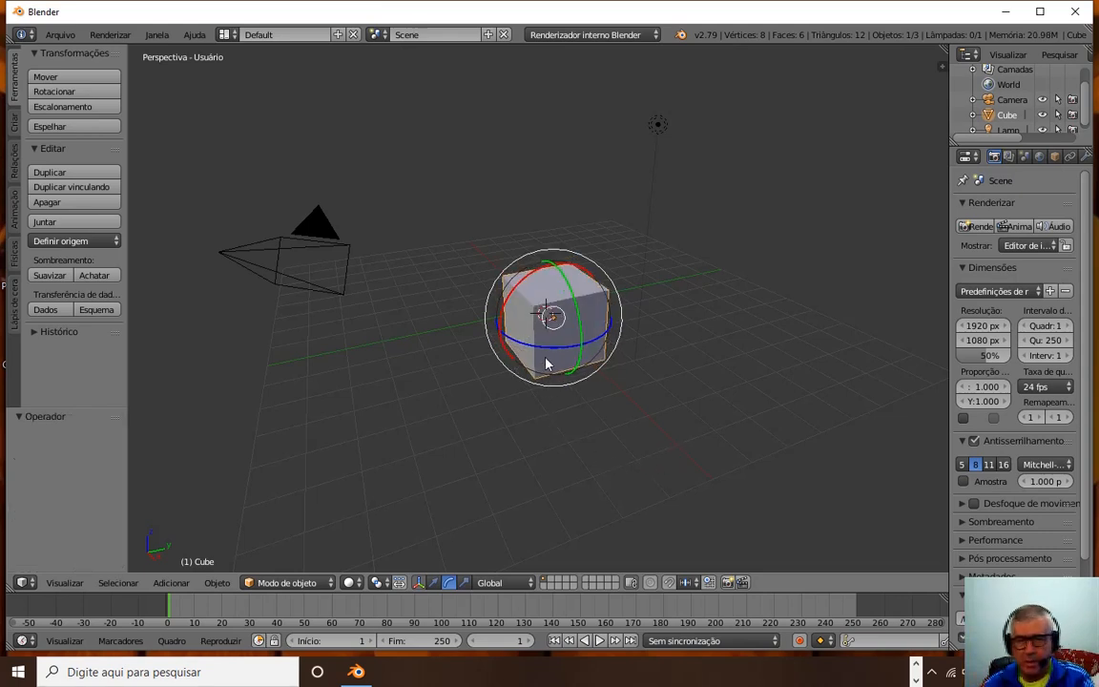
# Use the scale manipulator to scale the cube by about 1.15 along X, wider along Y, and by about 0.74 along Z
pyautogui.click(464, 583)
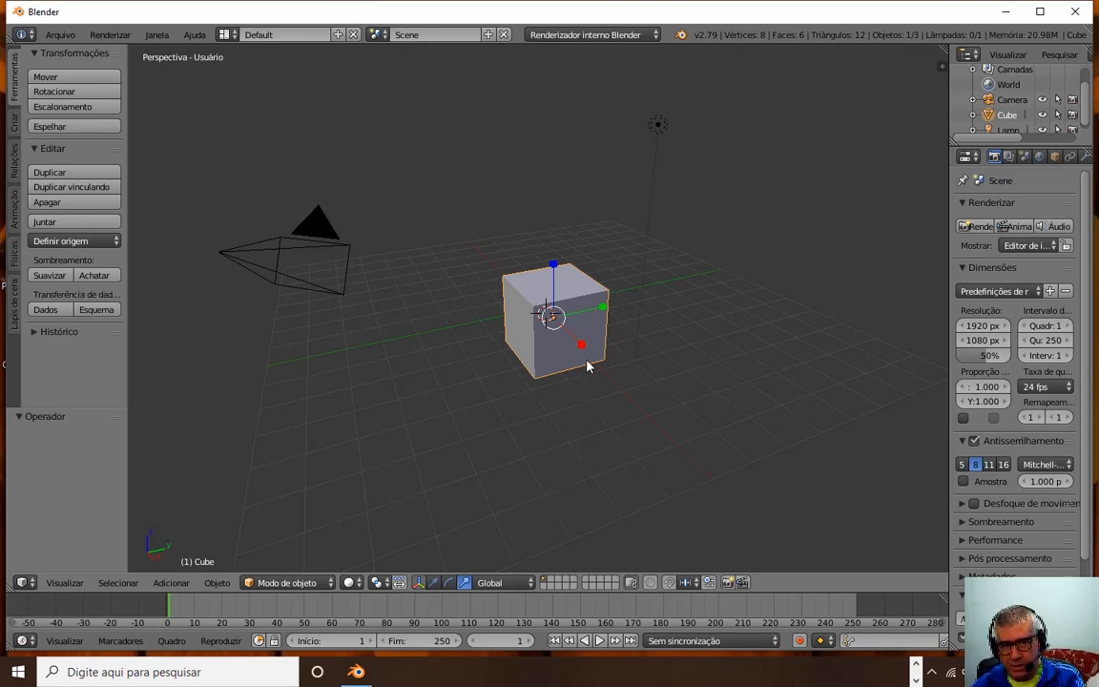
pyautogui.press('s')
pyautogui.press('x')
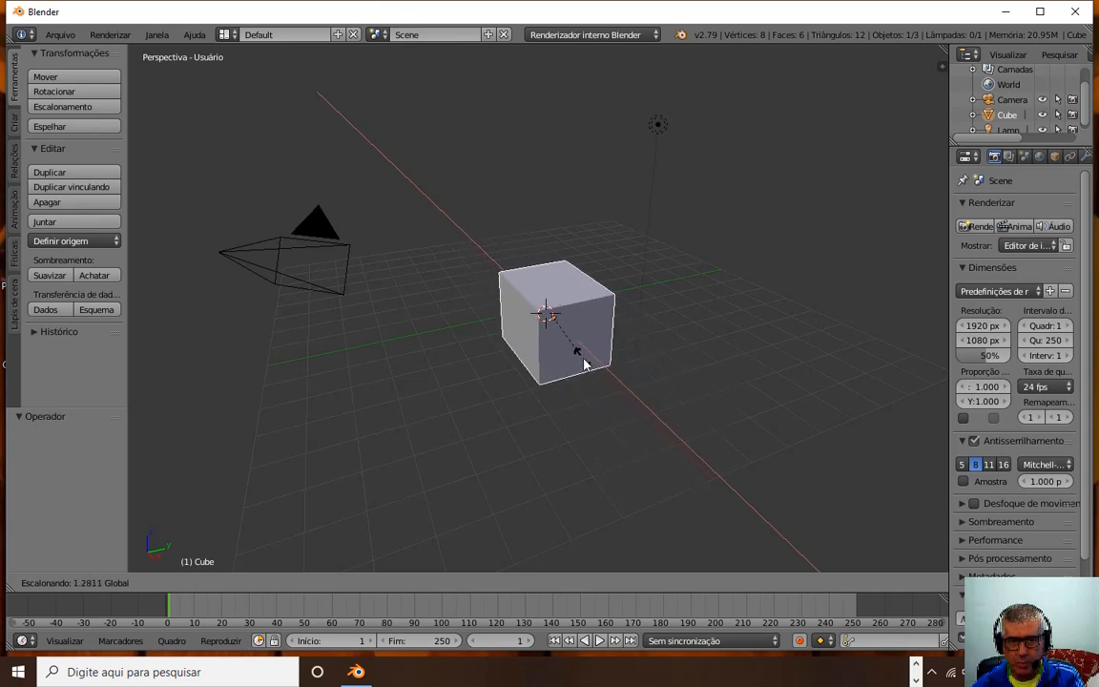
pyautogui.click(606, 330)
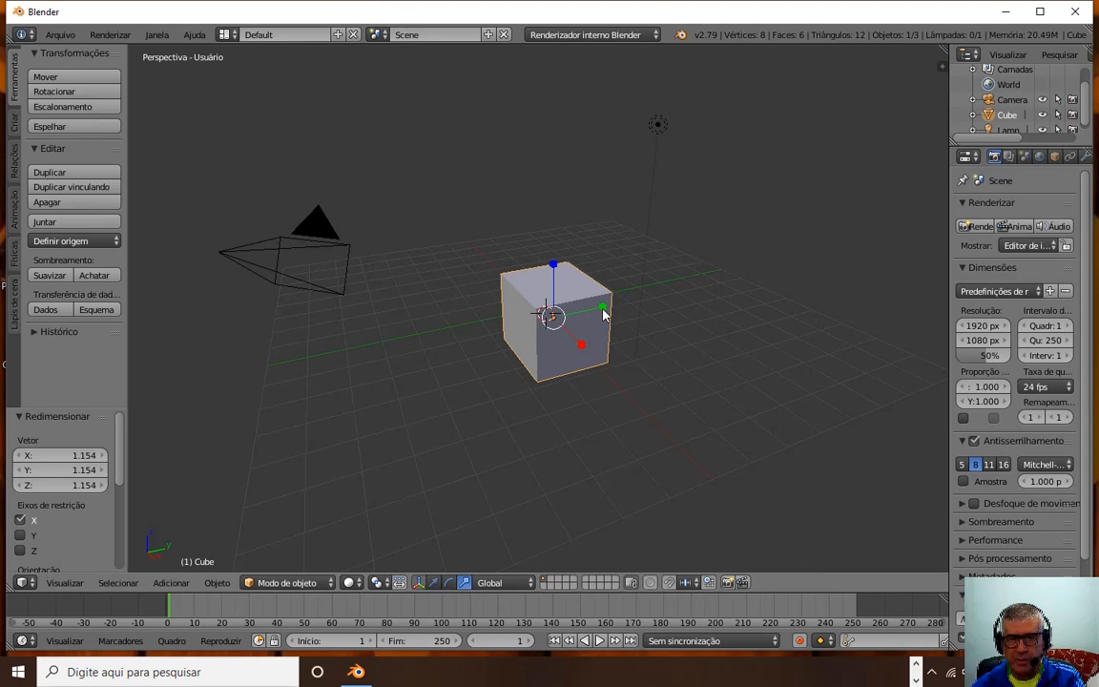
pyautogui.press('s')
pyautogui.press('y')
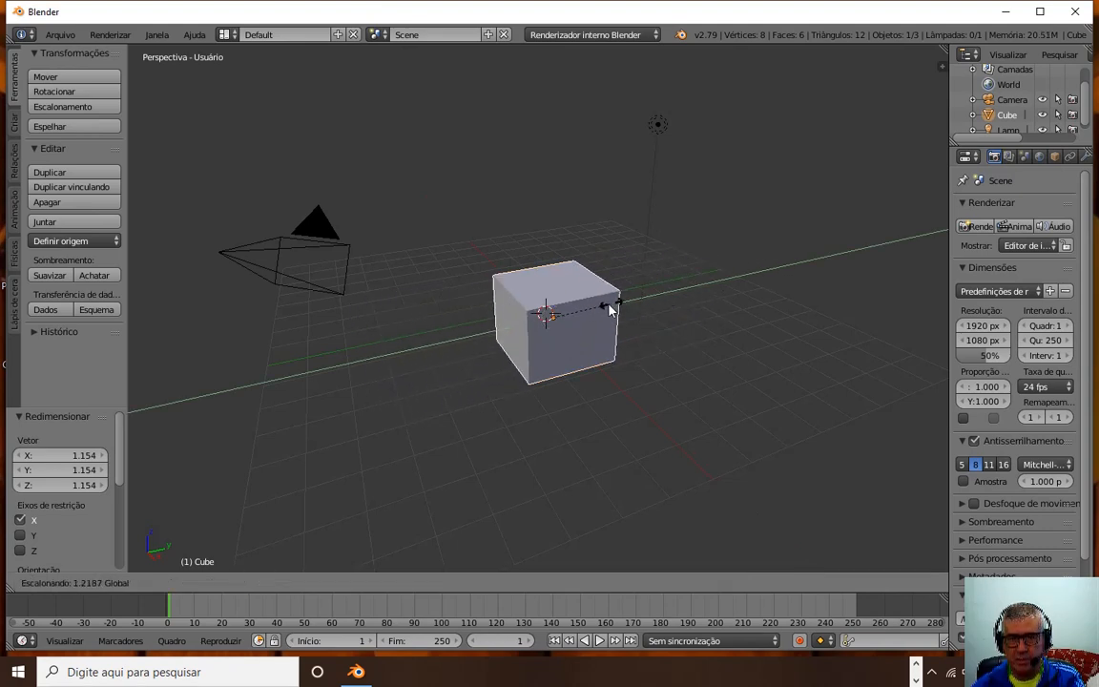
pyautogui.click(553, 274)
pyautogui.moveTo(553, 274)
pyautogui.mouseDown()
pyautogui.moveTo(551, 91)
pyautogui.moveTo(523, 196)
pyautogui.moveTo(540, 294)
pyautogui.mouseUp()
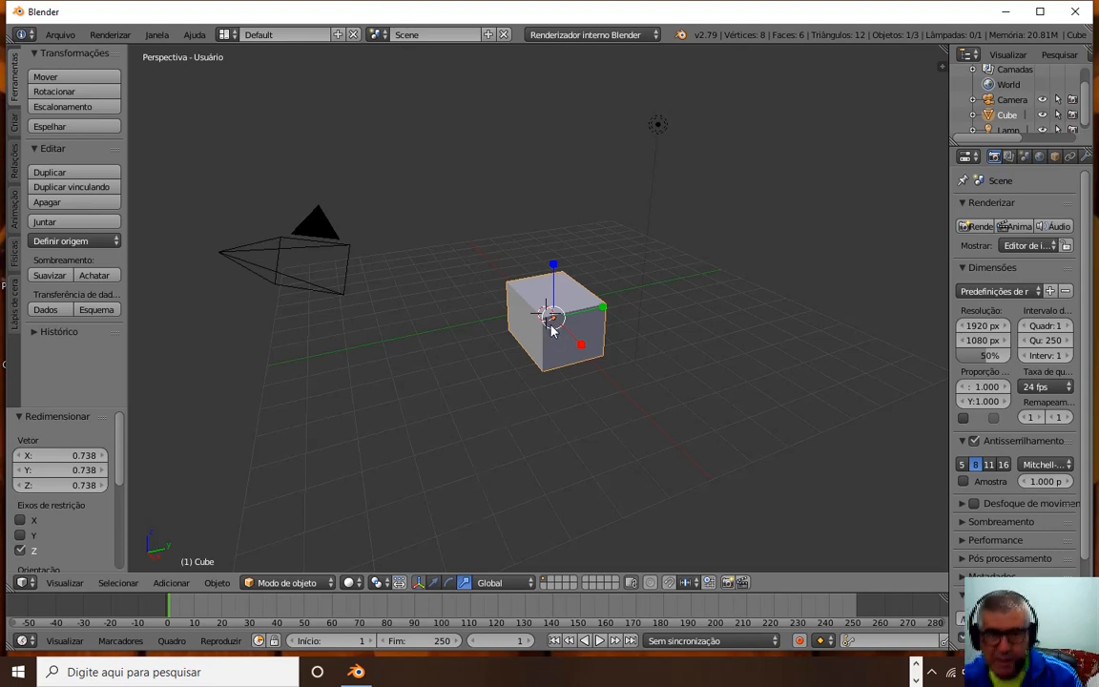
# Scale the cube uniformly on all axes, up by a factor of about 2.08 and down by a factor of about 0.32
pyautogui.press('s')
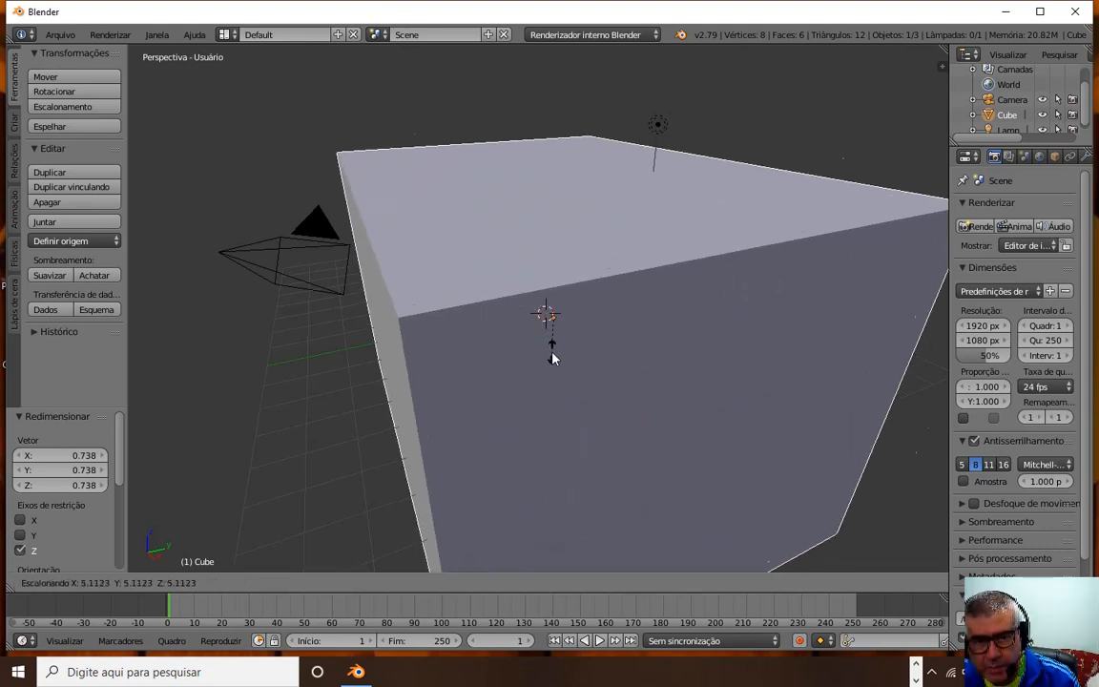
pyautogui.click(551, 336)
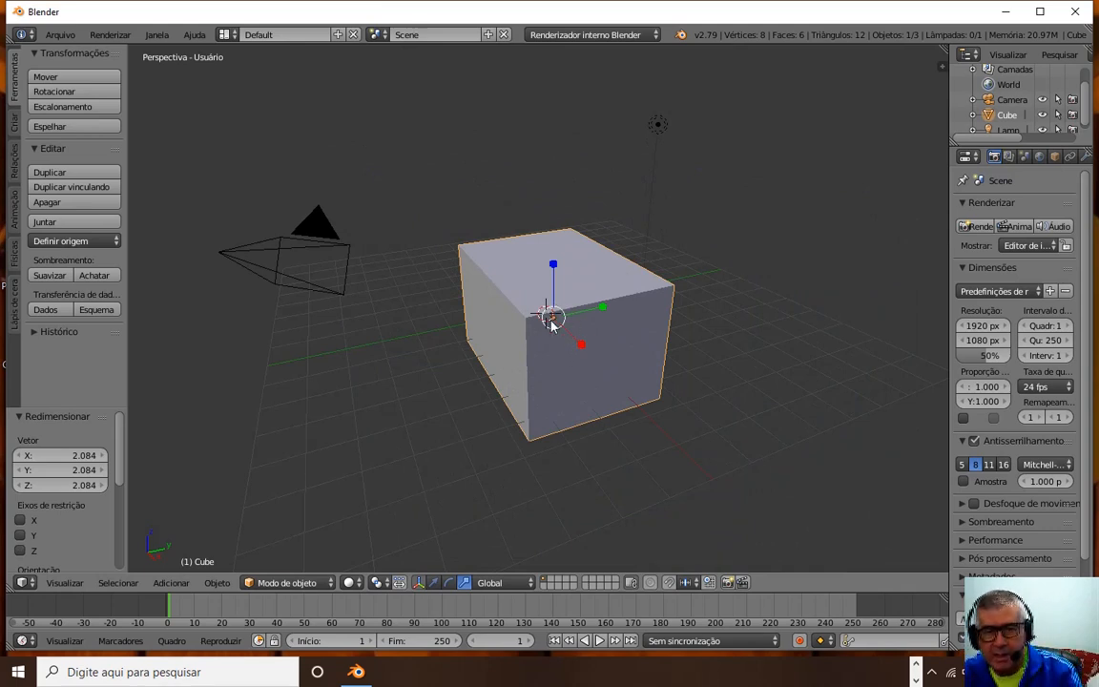
pyautogui.press('s')
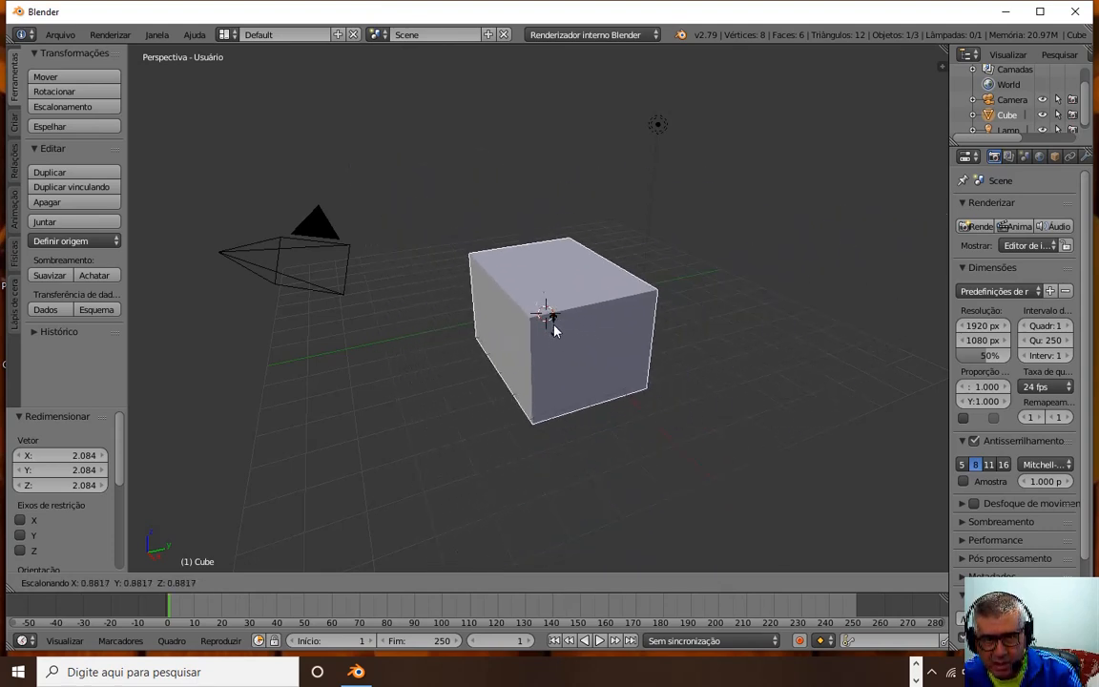
pyautogui.click(553, 319)
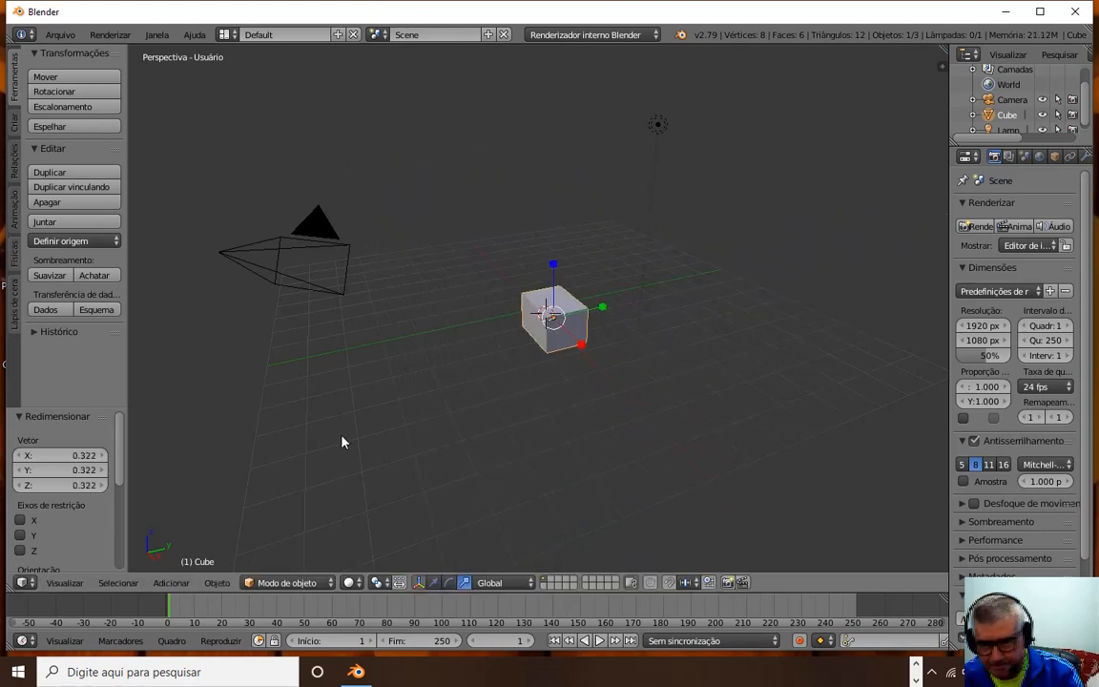
# Trackball-rotate the cube about 26.4° and 41.8°, and move it freely by about -1.62 in X, -1.92 in Y and 1.42 in Z
pyautogui.click(448, 583)
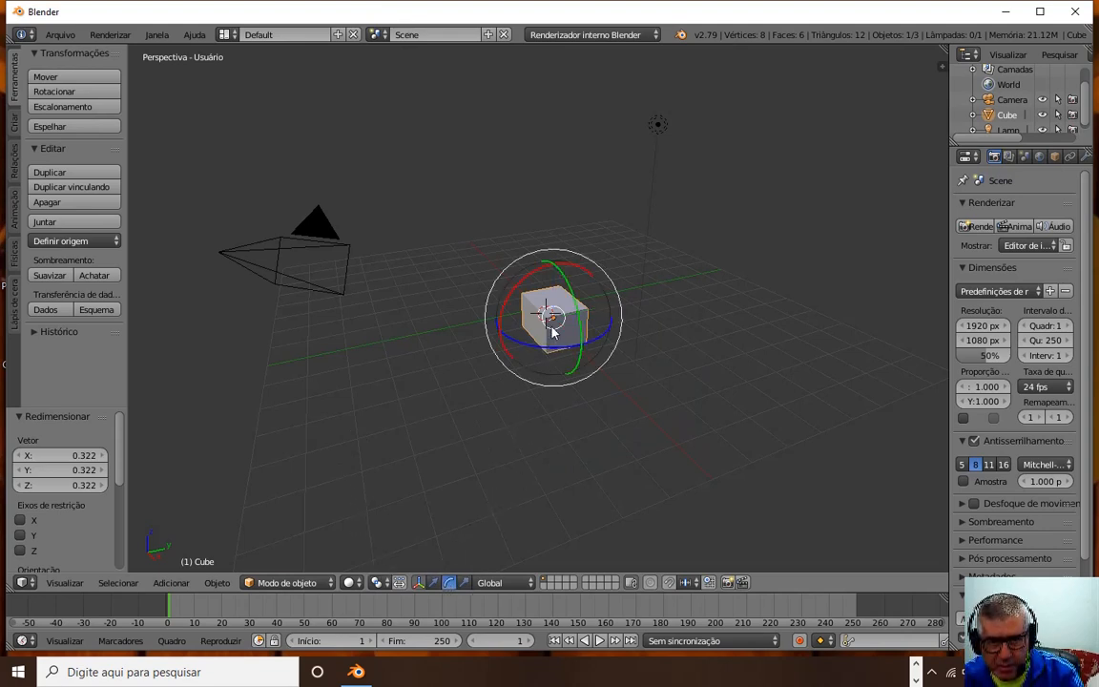
pyautogui.moveTo(553, 320); pyautogui.dragTo(609, 364)
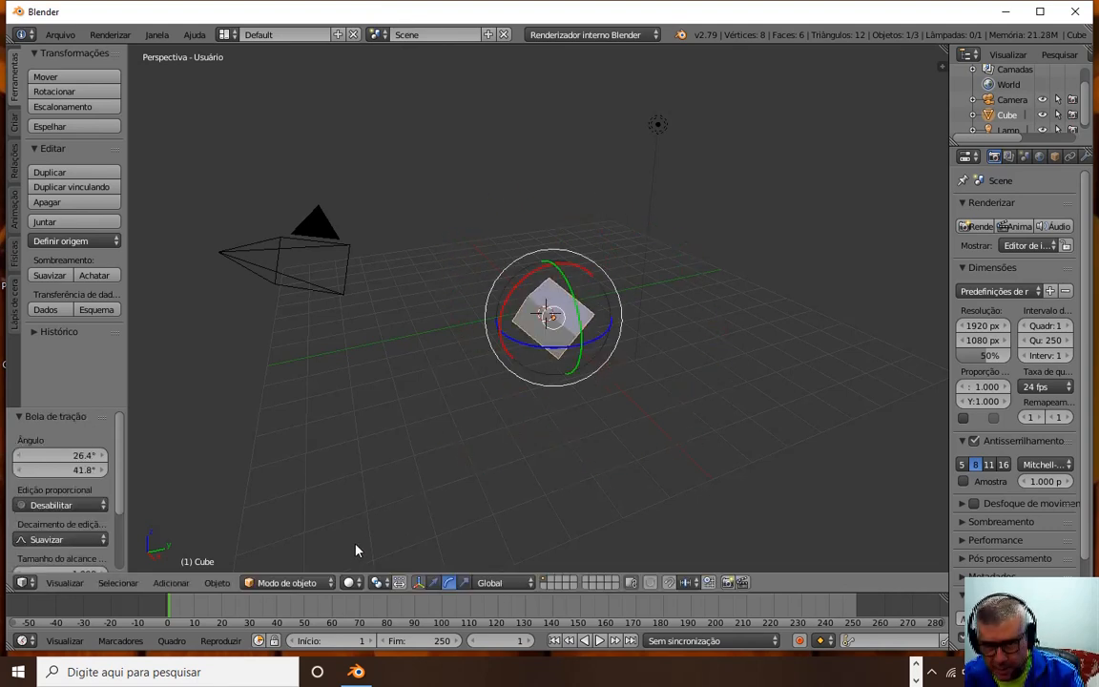
pyautogui.click(433, 582)
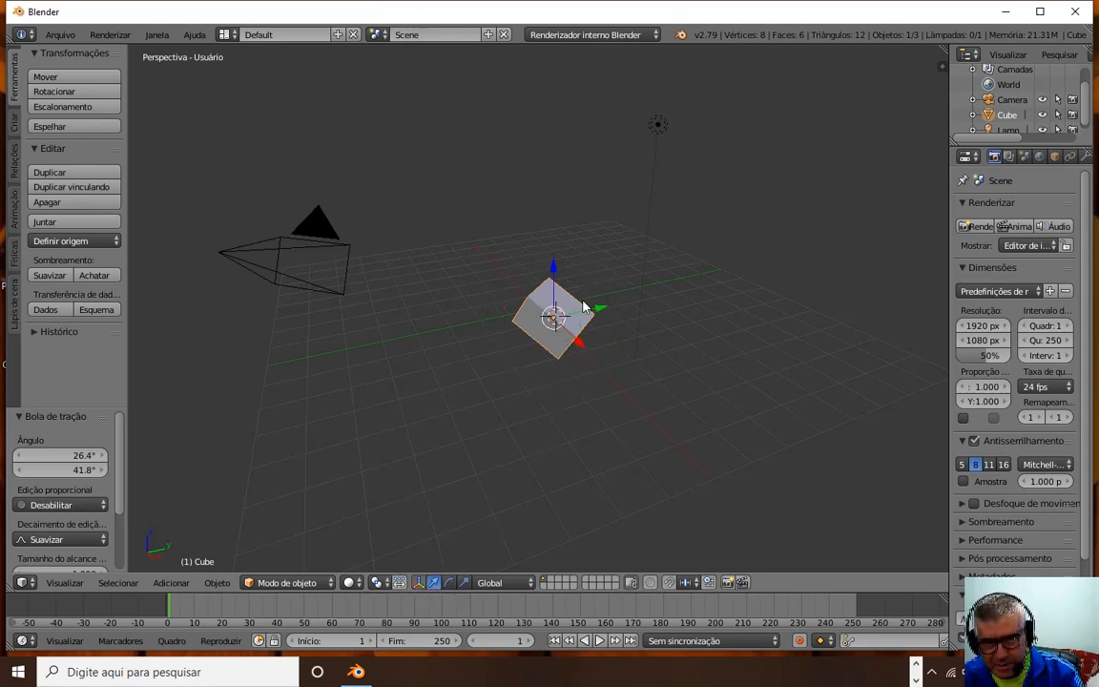
pyautogui.moveTo(550, 328); pyautogui.dragTo(461, 275)
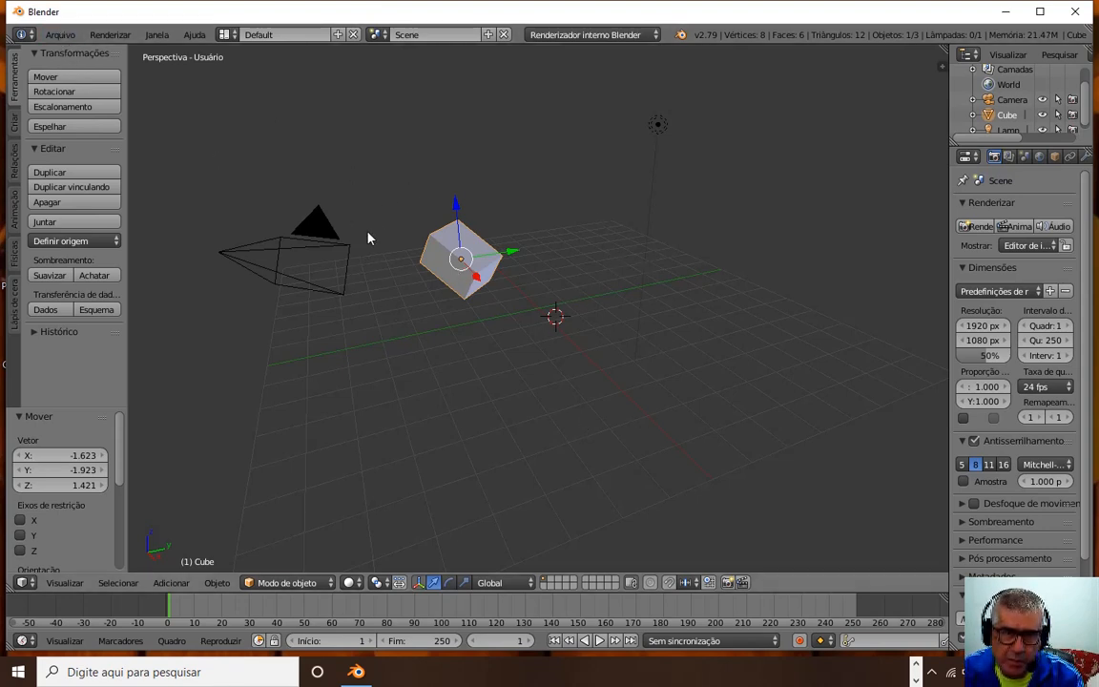
# Start a new file by reloading the startup scene, and select the camera and the lamp in turn
pyautogui.click(59, 34)
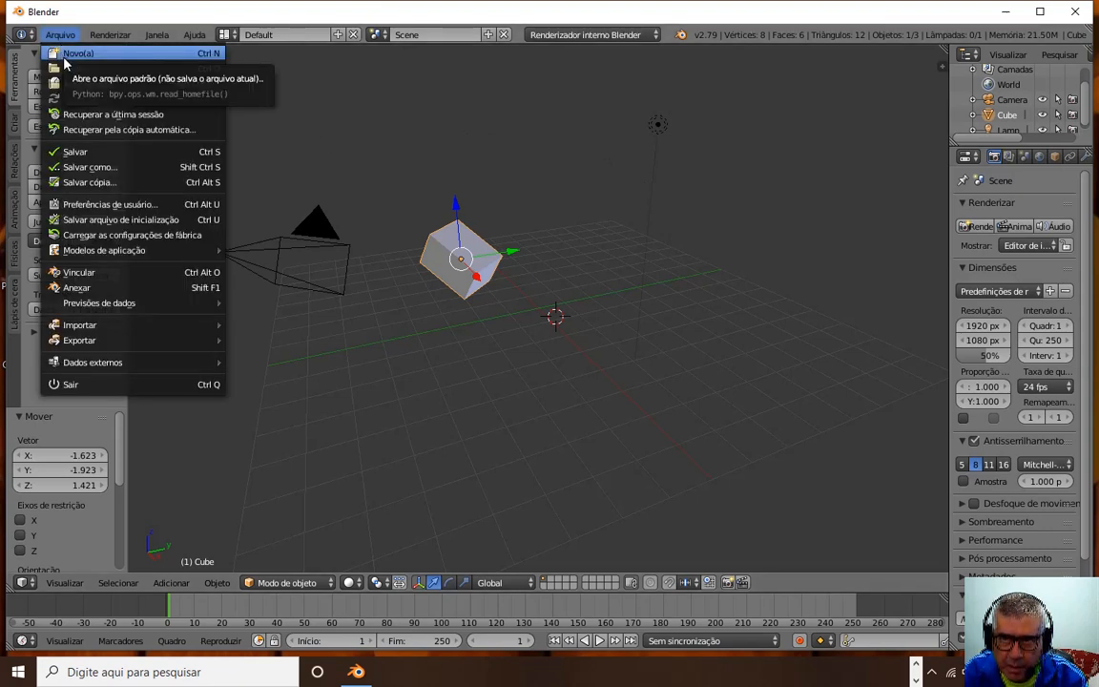
pyautogui.click(81, 53)
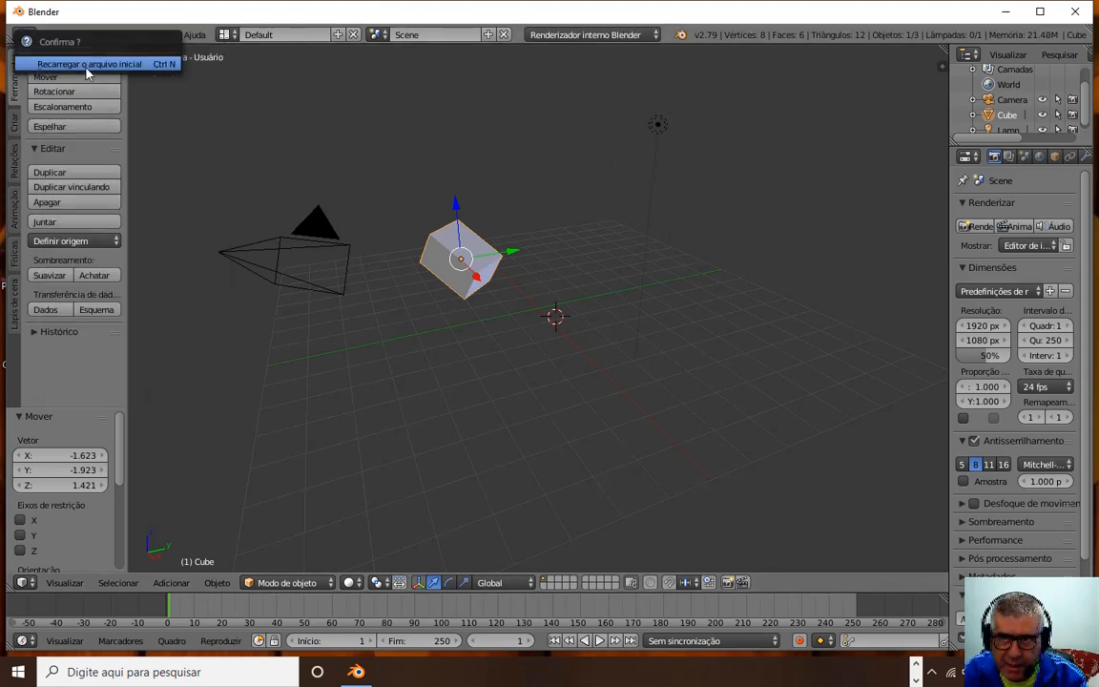
pyautogui.click(85, 67)
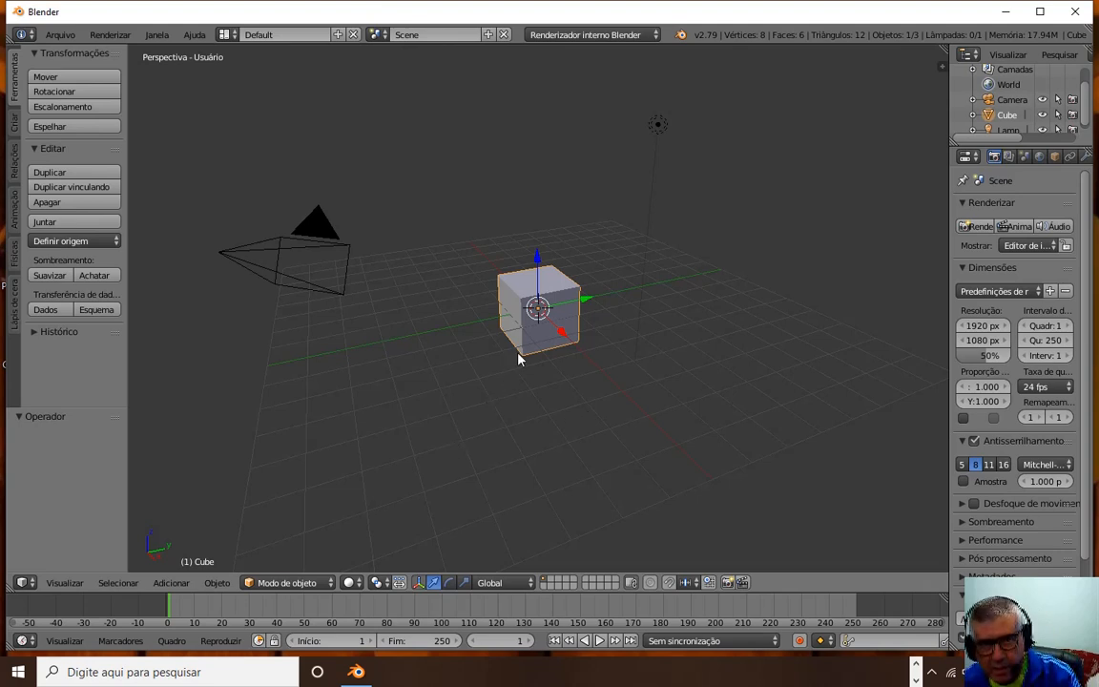
pyautogui.rightClick(239, 273)
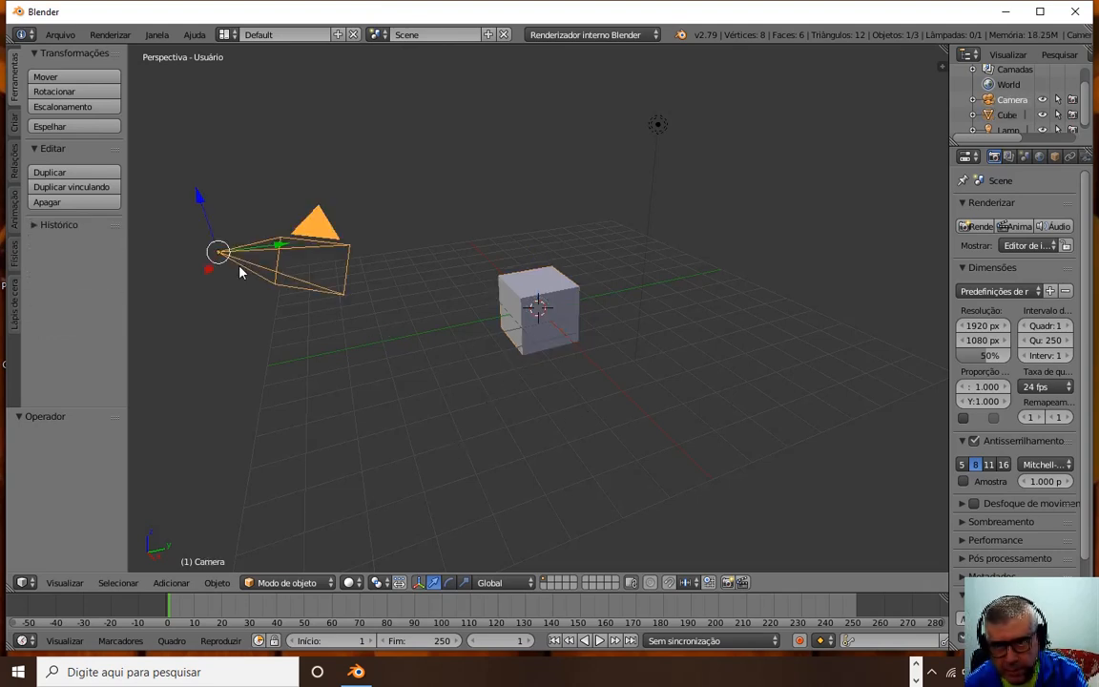
pyautogui.rightClick(657, 125)
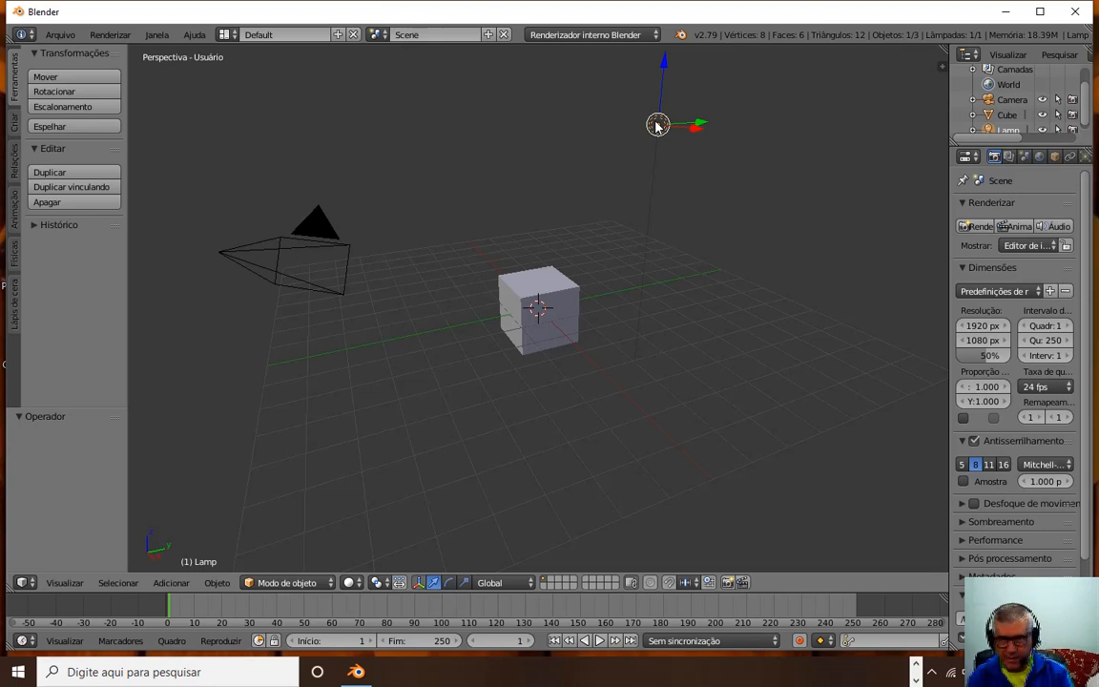
# Add a cylinder mesh and move it about 4.48 along Y, away from the cube
pyautogui.click(14, 126)
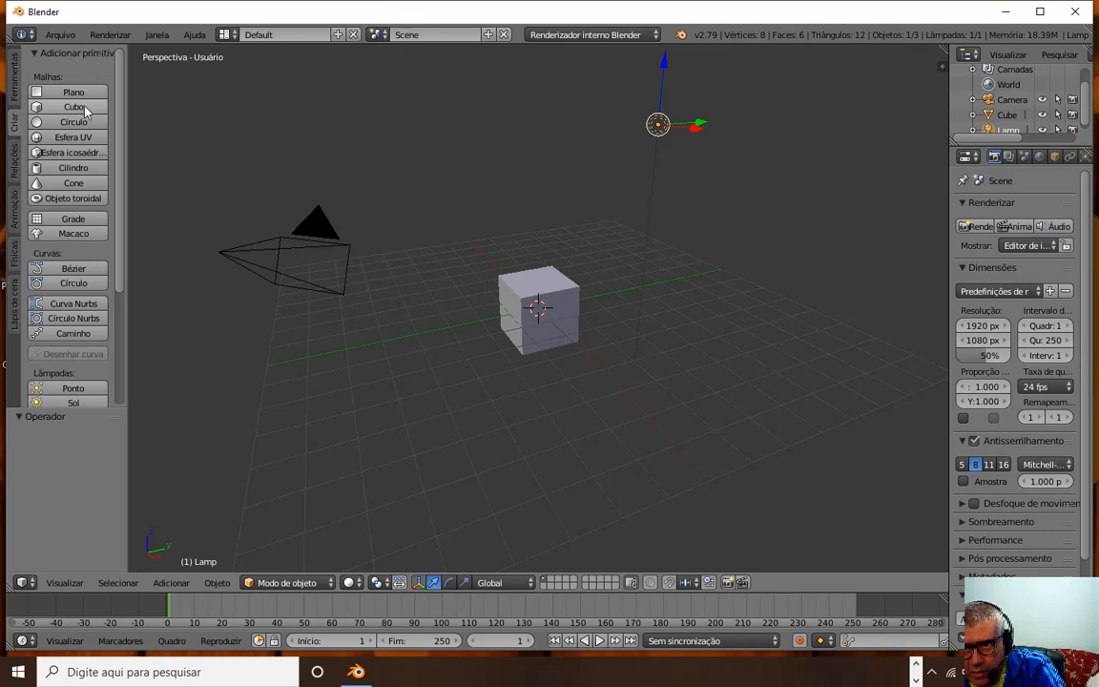
pyautogui.click(73, 167)
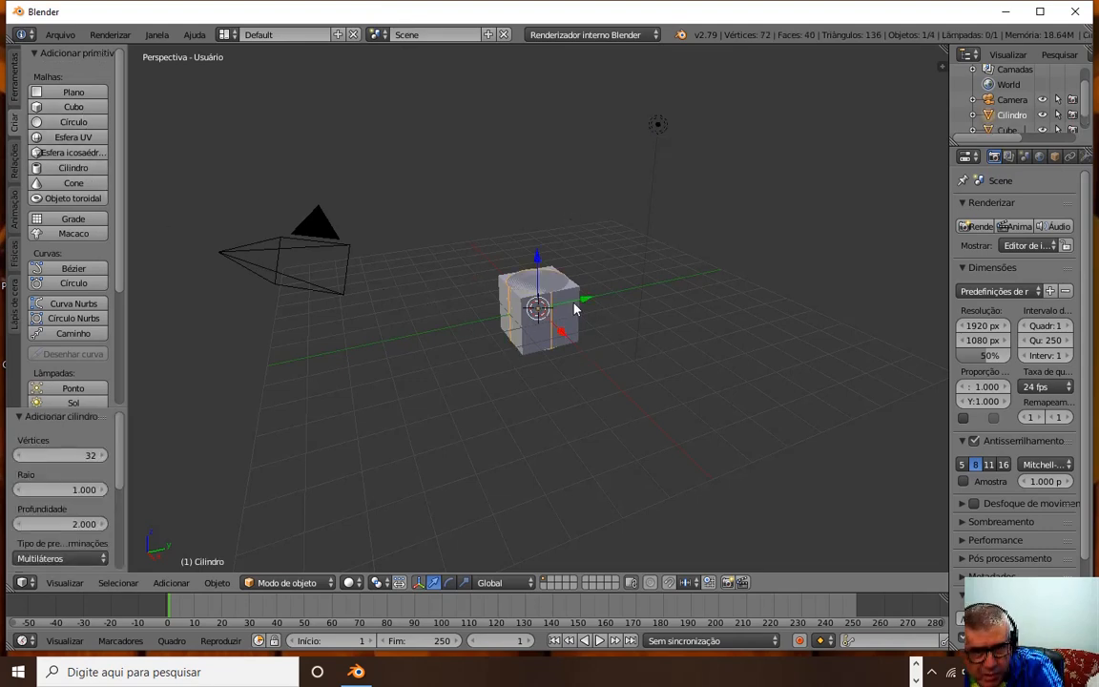
pyautogui.moveTo(582, 303); pyautogui.dragTo(694, 287)
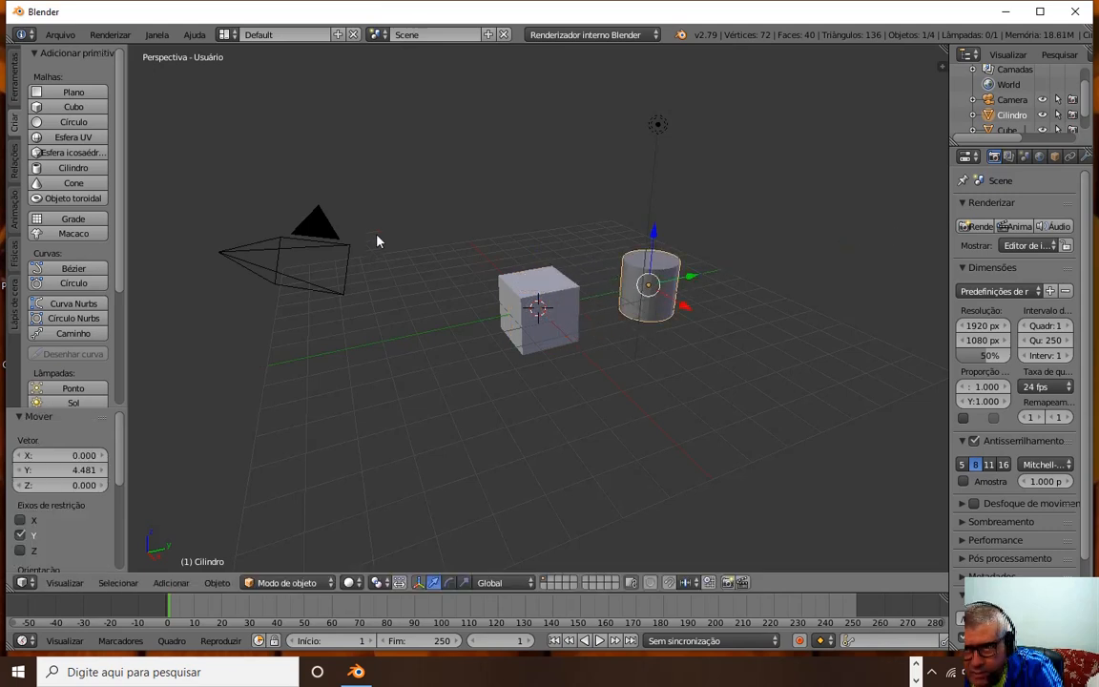
# Add a cone mesh and move it about -3.51 along Y, to the cube's opposite side from the cylinder
pyautogui.click(73, 182)
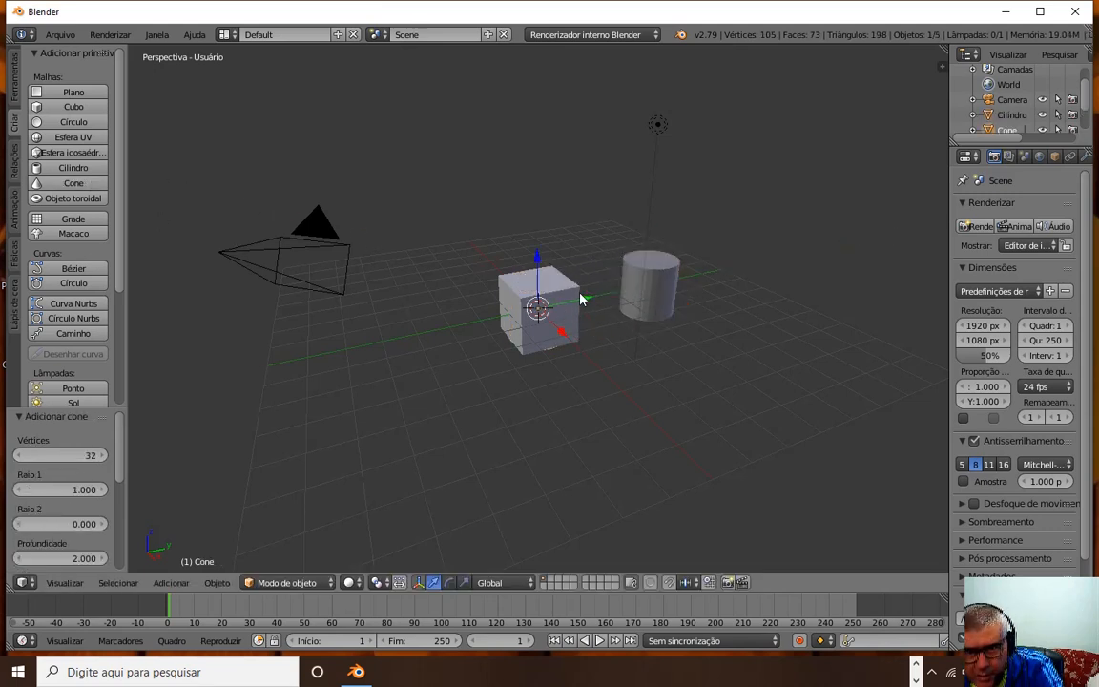
pyautogui.press('g')
pyautogui.press('y')
pyautogui.click(424, 289)
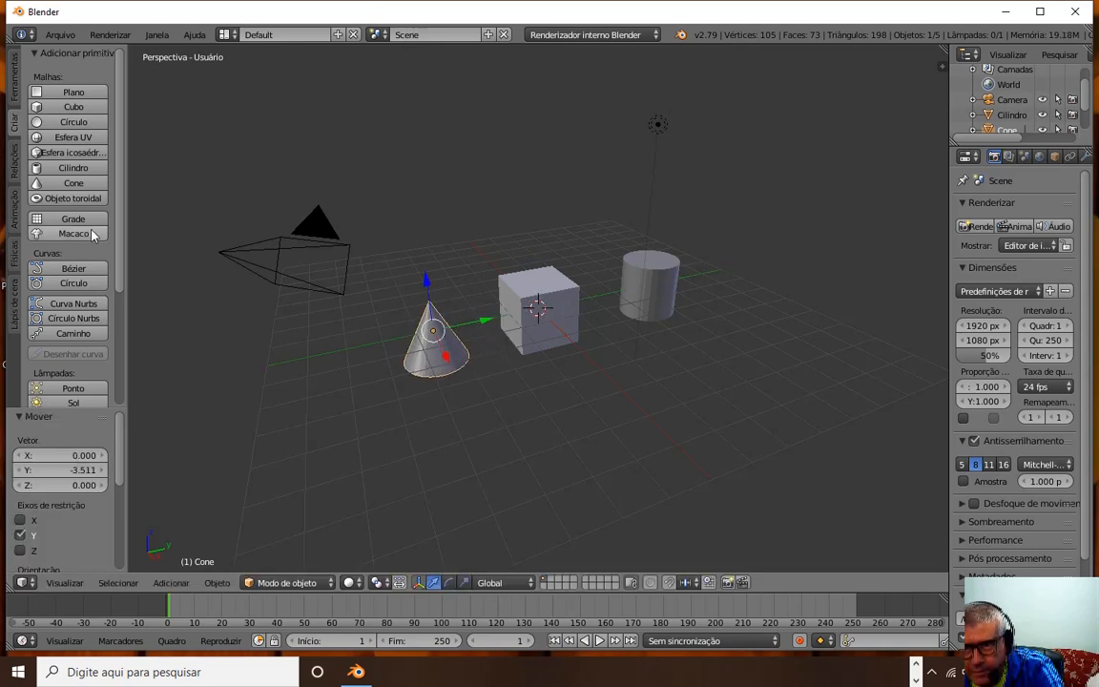
# Add a UV sphere and move it about 4.56 along X, in front of the cube
pyautogui.click(81, 139)
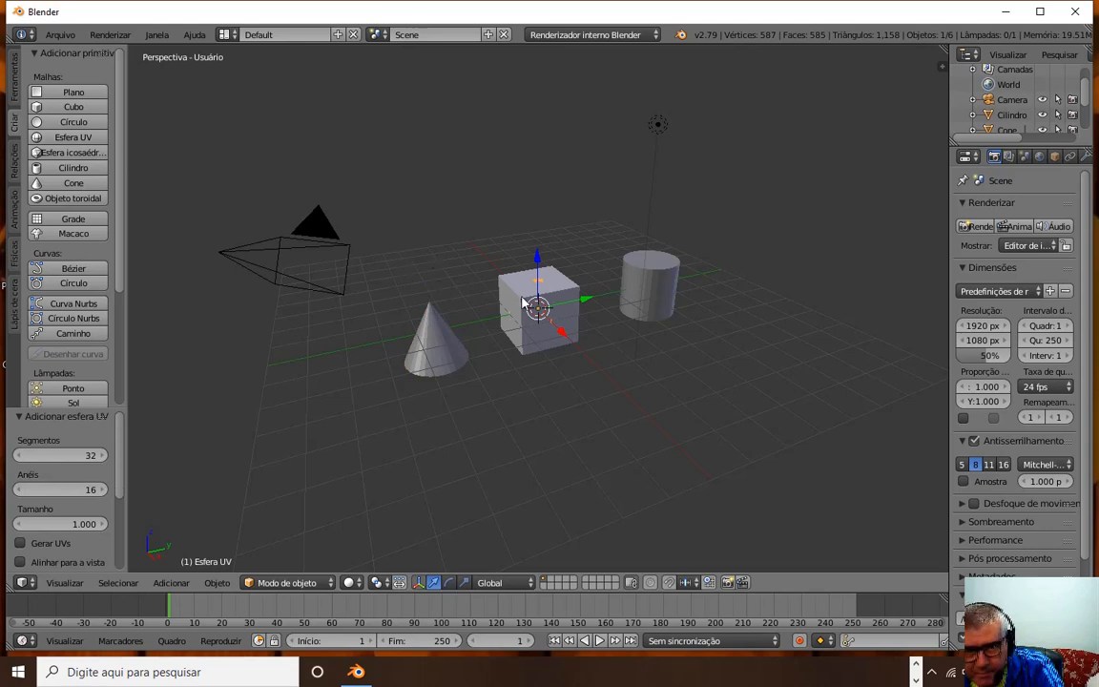
pyautogui.press('g')
pyautogui.press('x')
pyautogui.click(629, 410)
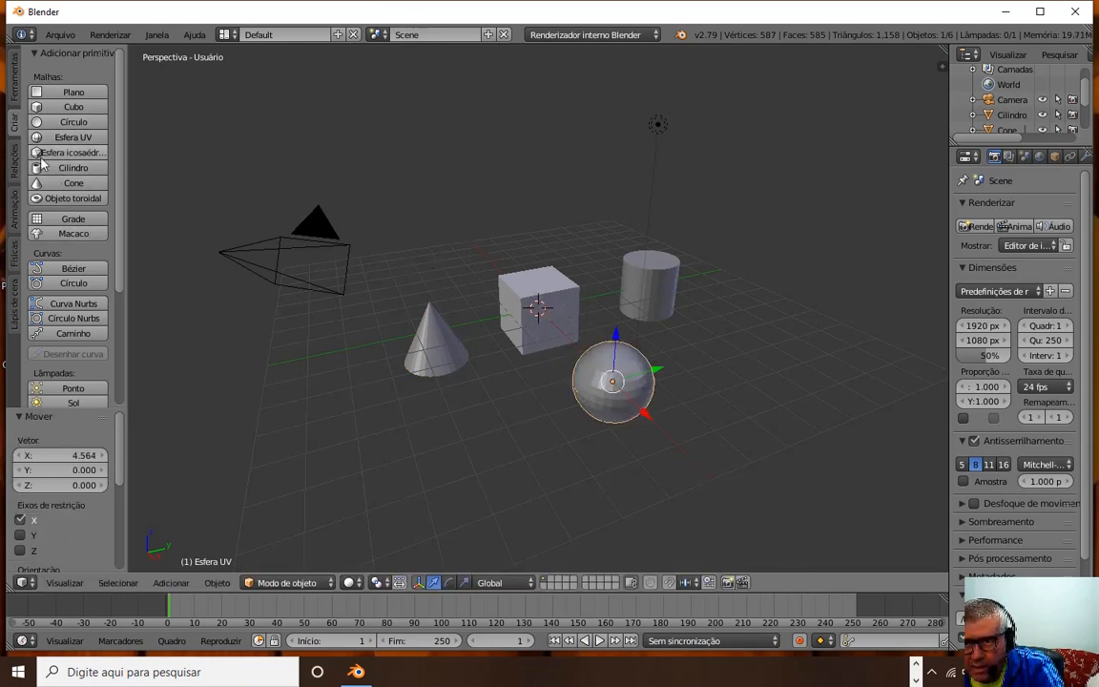
# Add a monkey mesh and move it about -5.85 along X, behind the cube
pyautogui.click(73, 234)
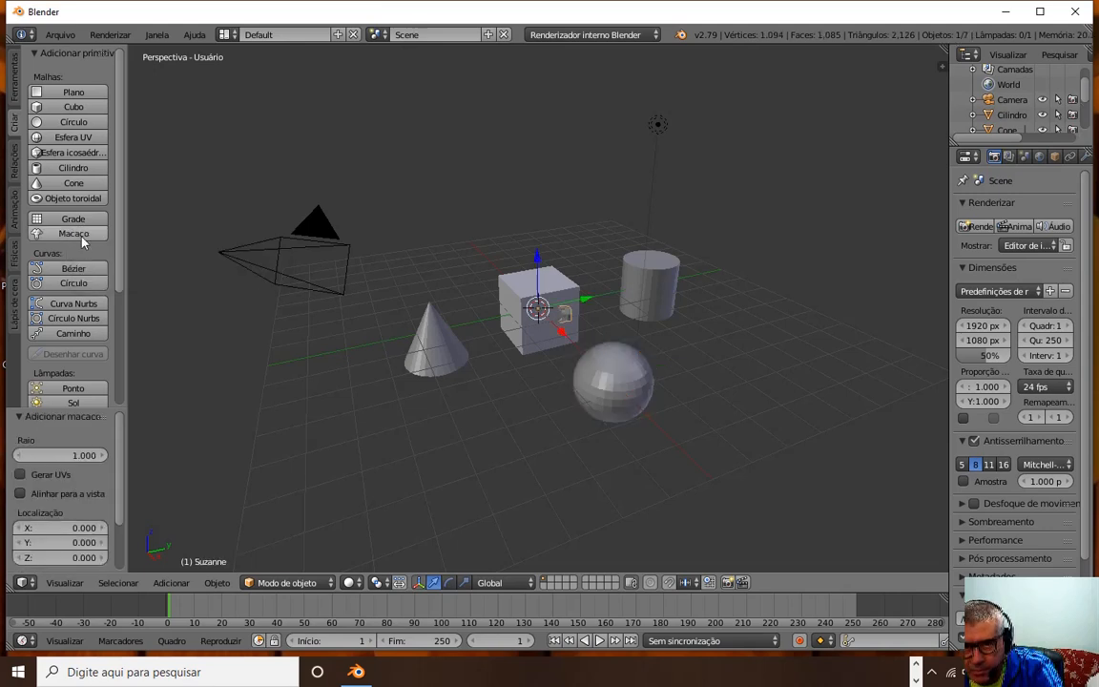
pyautogui.press('g')
pyautogui.press('x')
pyautogui.click(492, 298)
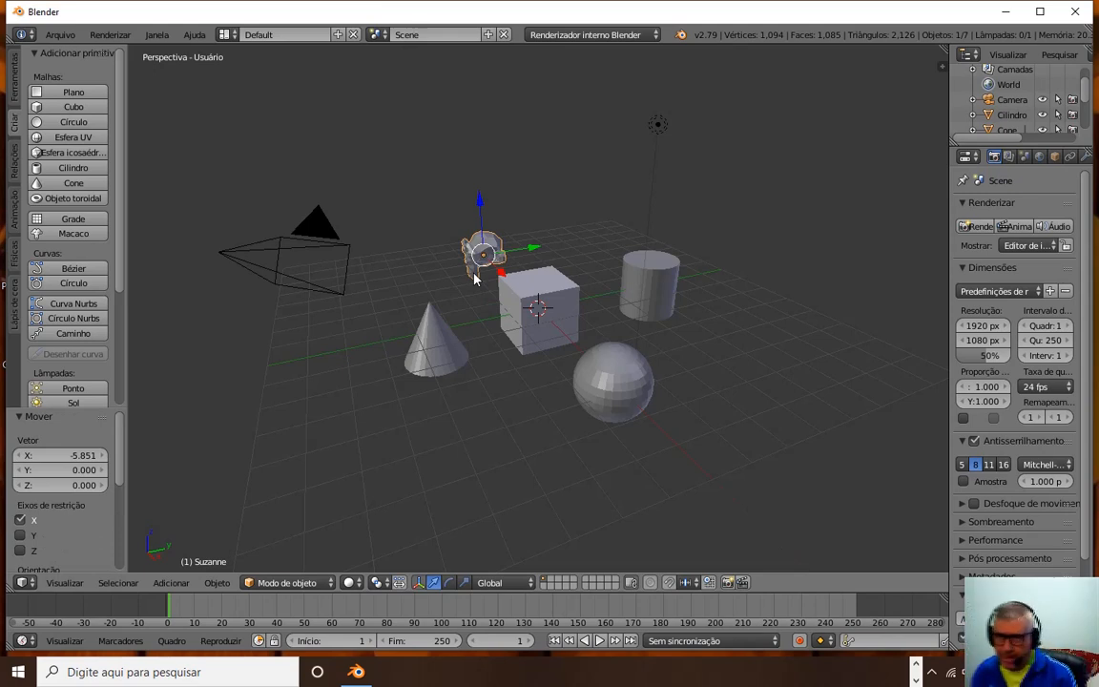
# Add a torus and move it about 7.33 along Y and about 3.54 along X, beyond the cylinder
pyautogui.click(82, 197)
pyautogui.press('g')
pyautogui.press('y')
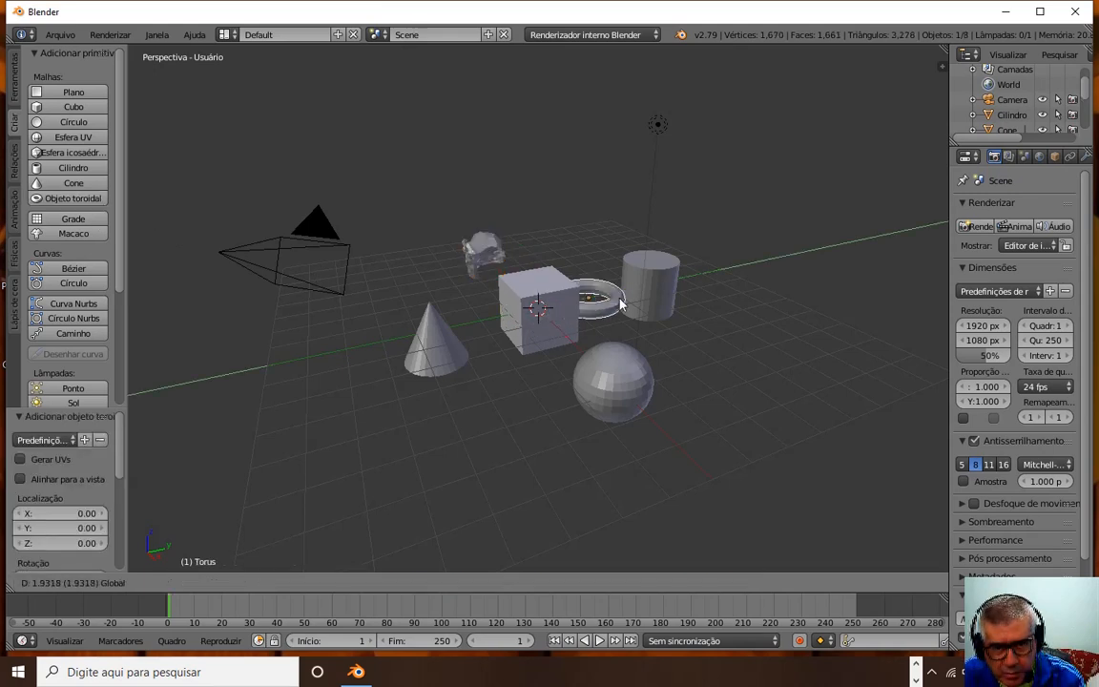
pyautogui.click(736, 307)
pyautogui.press('g')
pyautogui.press('x')
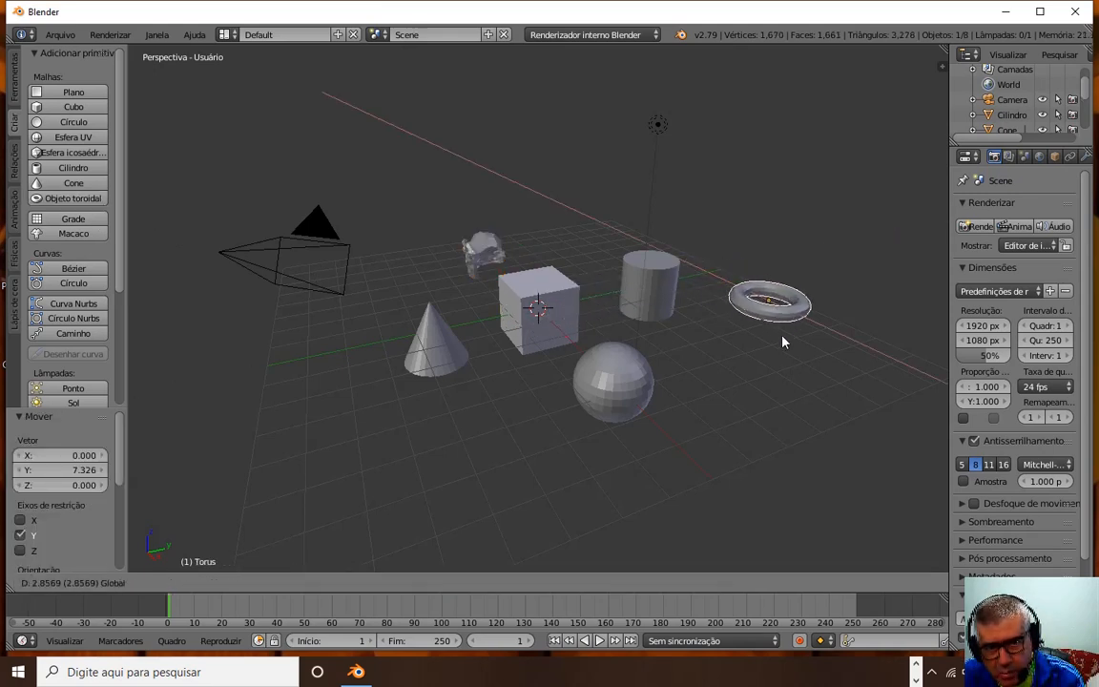
pyautogui.click(784, 355)
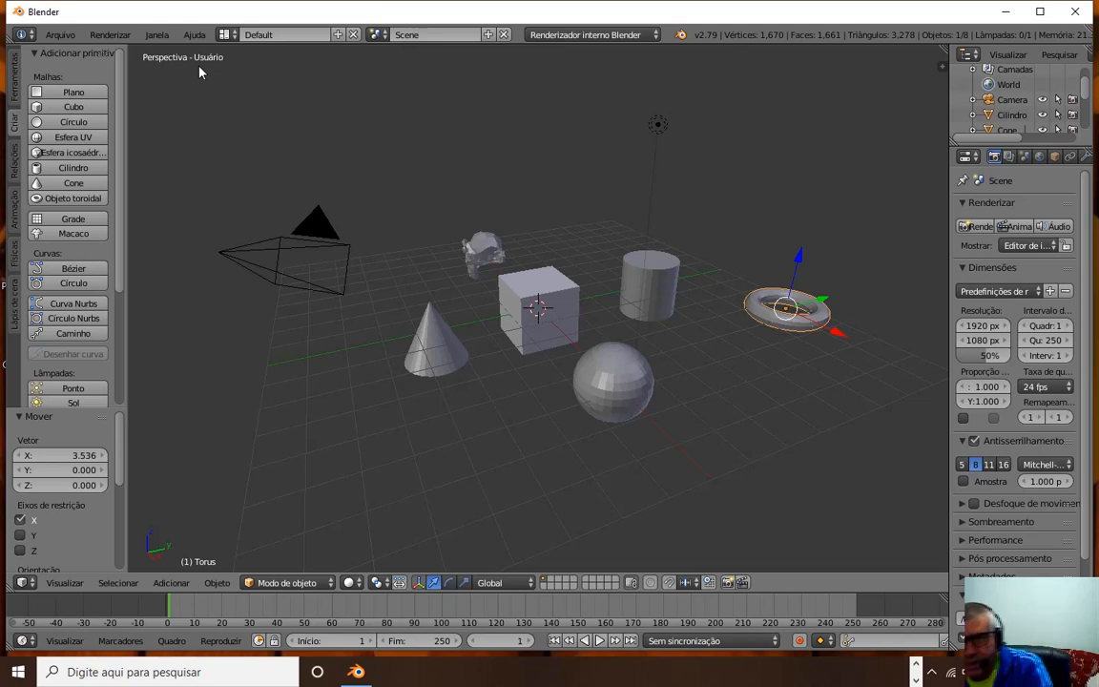
# Switch the 3D view repeatedly between perspective and orthographic projection to compare them, ending in orthographic
pyautogui.press('KP_5')
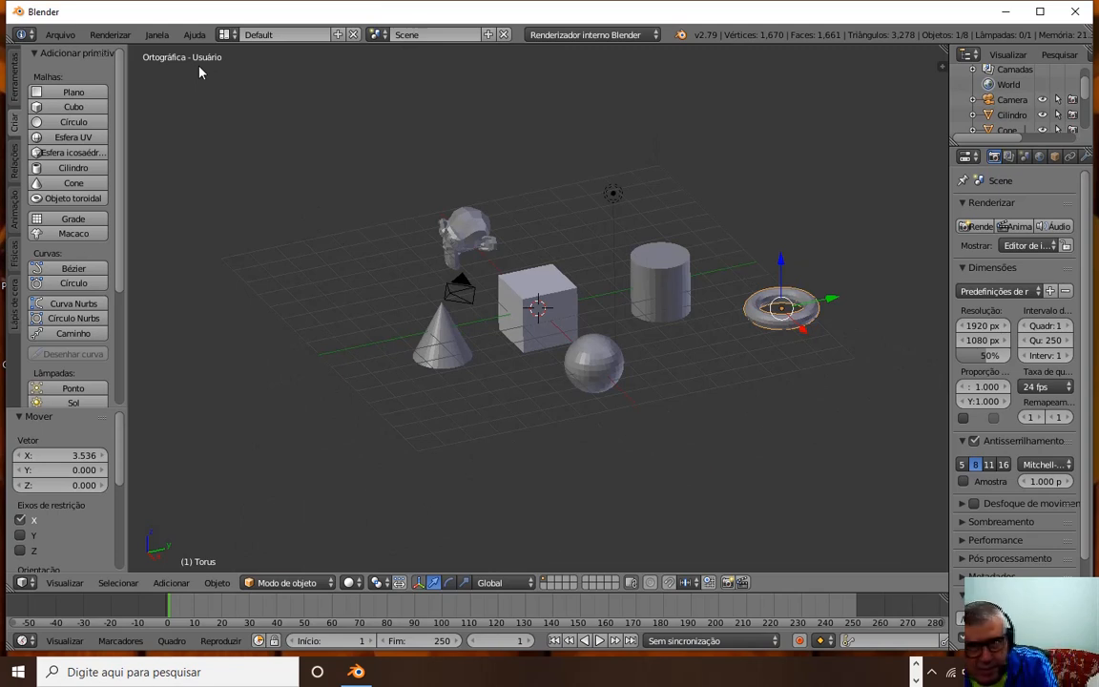
pyautogui.press('KP_5')
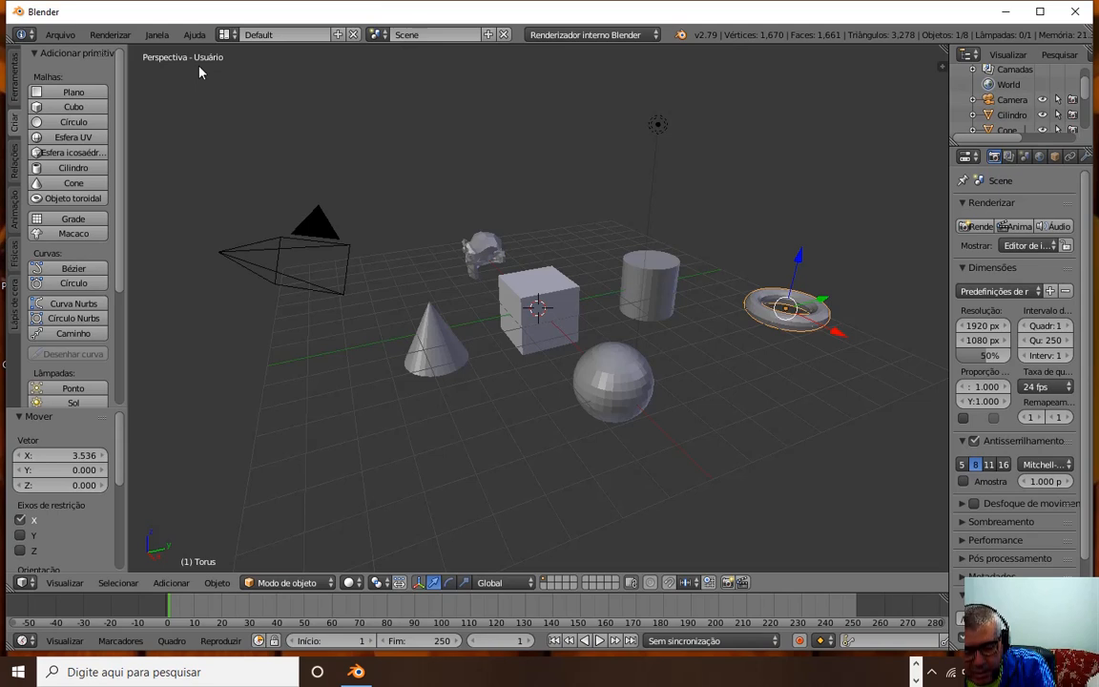
pyautogui.press('KP_5')
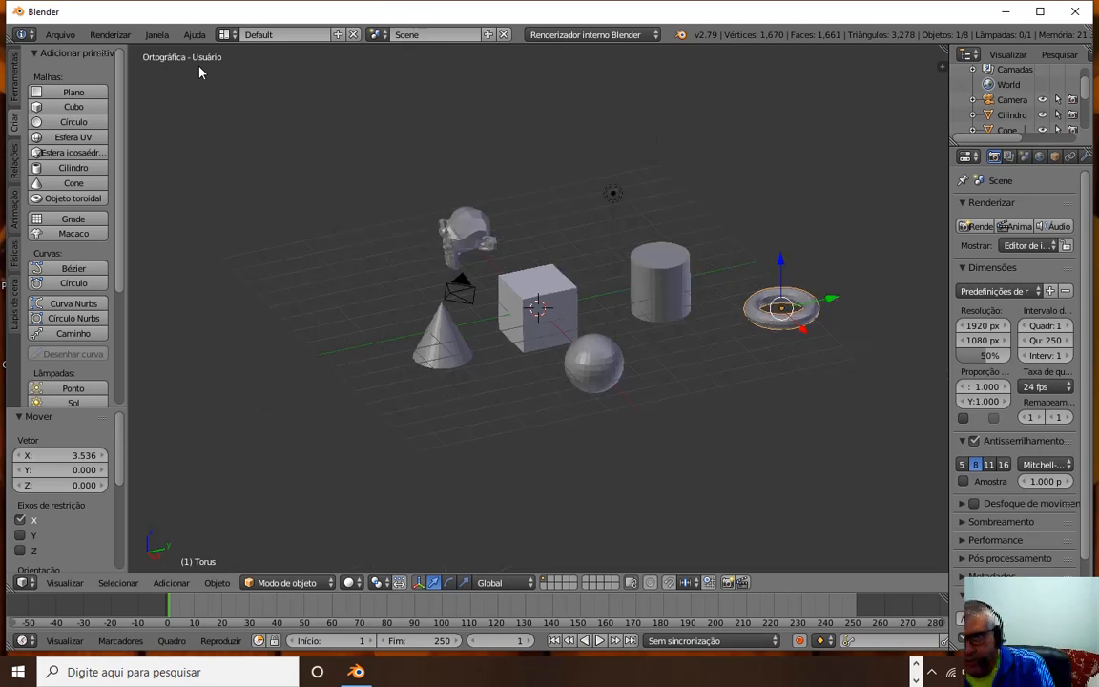
pyautogui.press('KP_5')
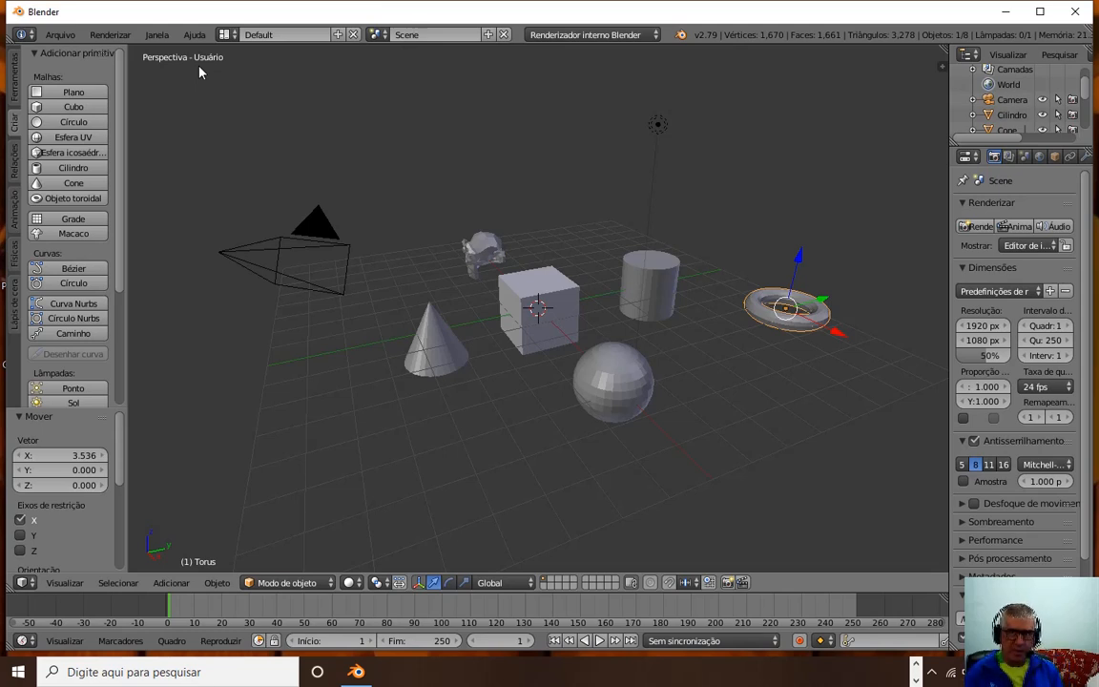
pyautogui.press('KP_5')
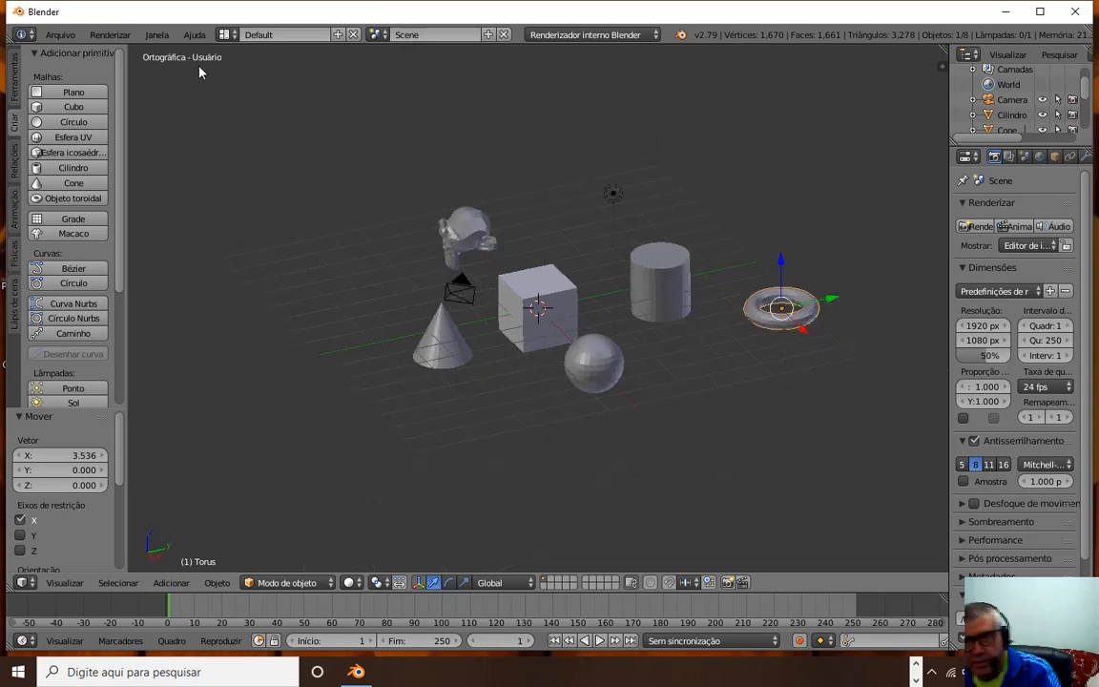
pyautogui.press('KP_5')
pyautogui.press('KP_5')
pyautogui.press('KP_5')
pyautogui.press('KP_5')
pyautogui.press('KP_5')
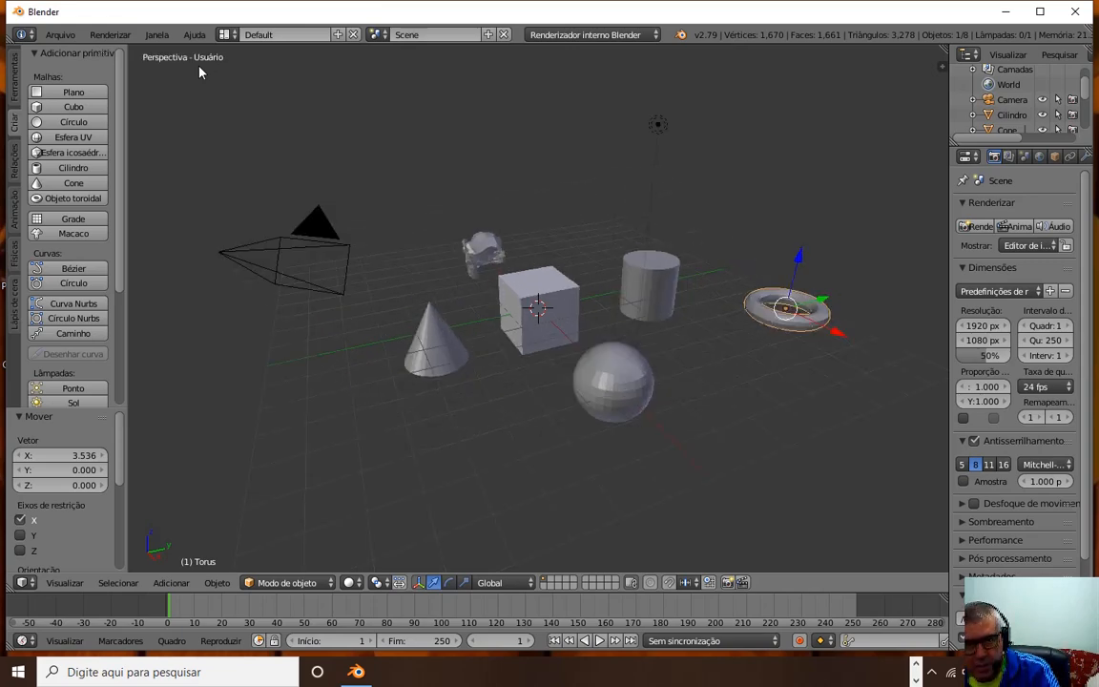
pyautogui.press('KP_5')
pyautogui.press('KP_5')
pyautogui.press('KP_5')
pyautogui.press('KP_5')
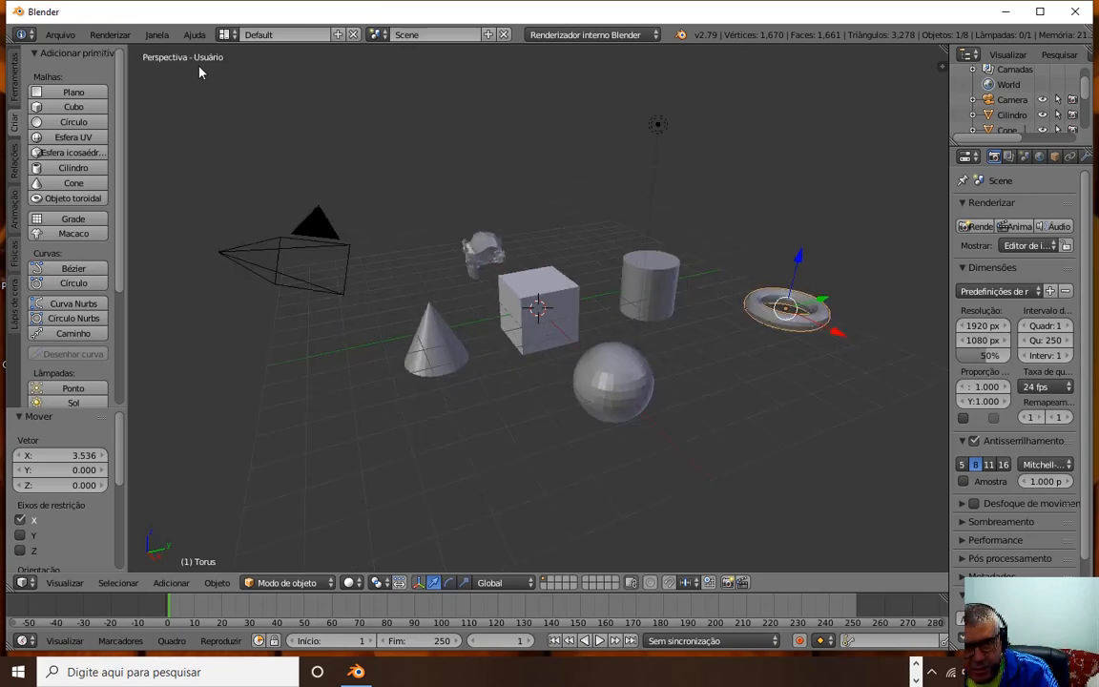
pyautogui.press('KP_5')
pyautogui.press('KP_5')
pyautogui.press('KP_5')
pyautogui.press('KP_5')
pyautogui.press('KP_5')
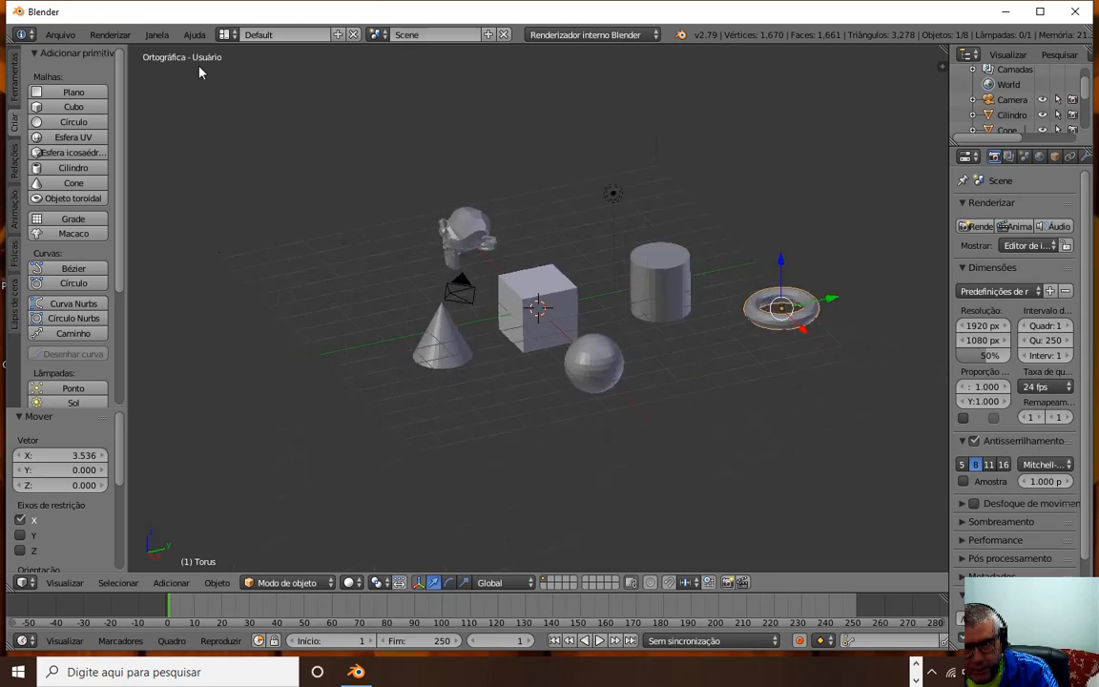
pyautogui.press('KP_5')
pyautogui.press('KP_5')
pyautogui.press('KP_5')
pyautogui.press('KP_5')
pyautogui.press('KP_5')
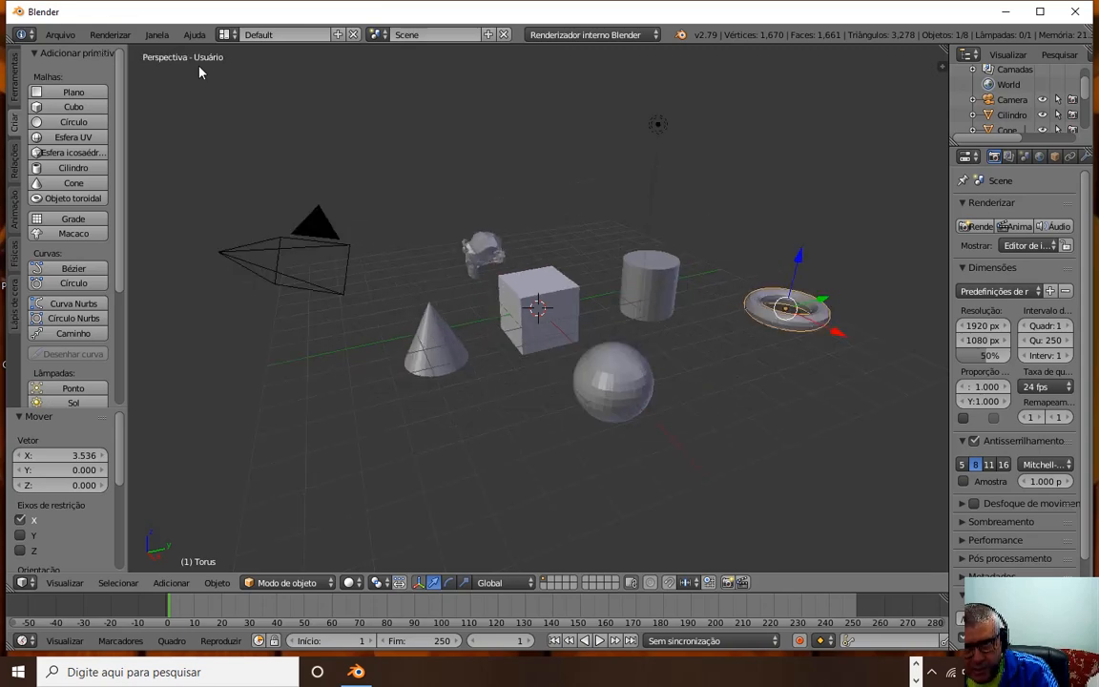
pyautogui.press('KP_5')
pyautogui.press('KP_5')
pyautogui.press('KP_5')
pyautogui.press('KP_5')
pyautogui.press('KP_5')
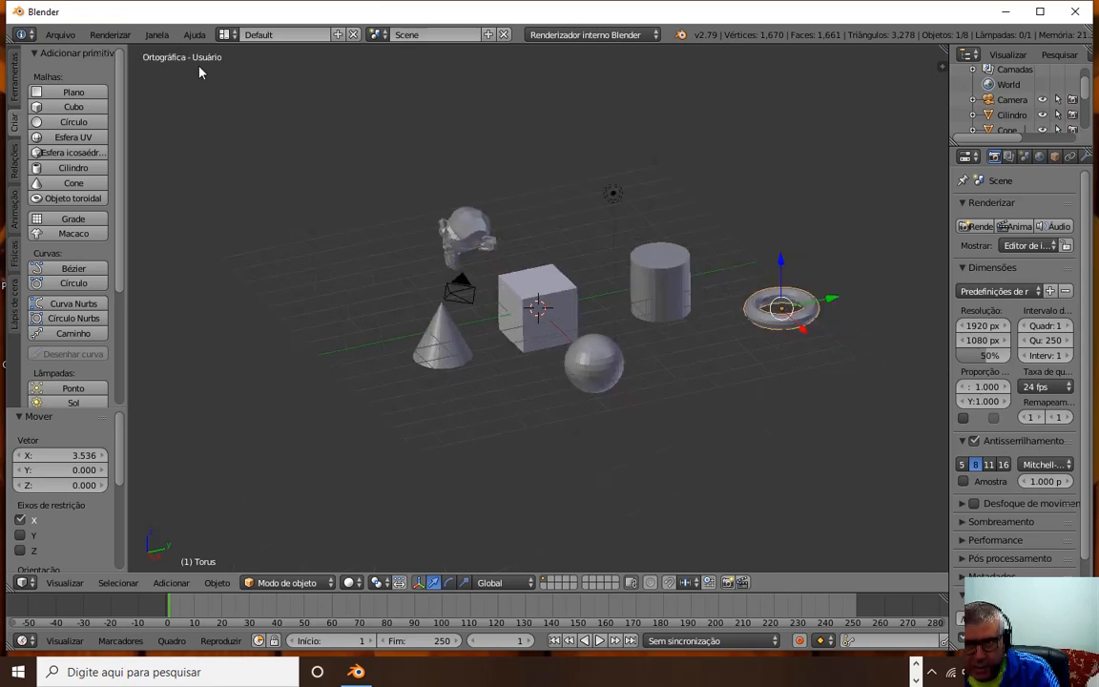
pyautogui.press('KP_5')
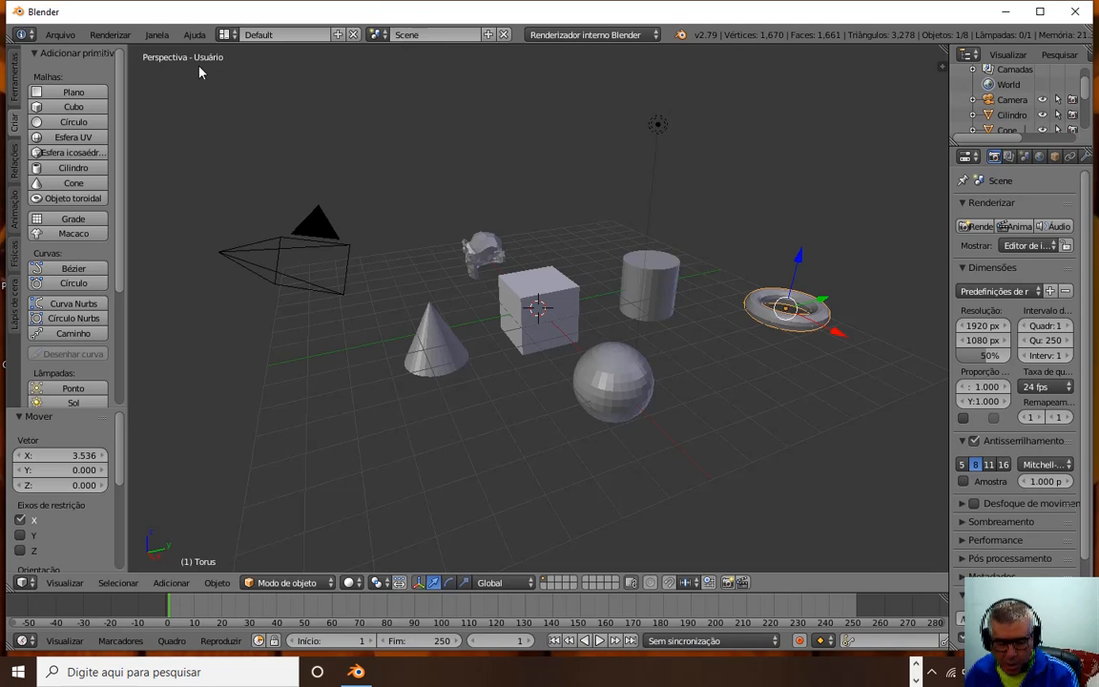
pyautogui.press('KP_5')
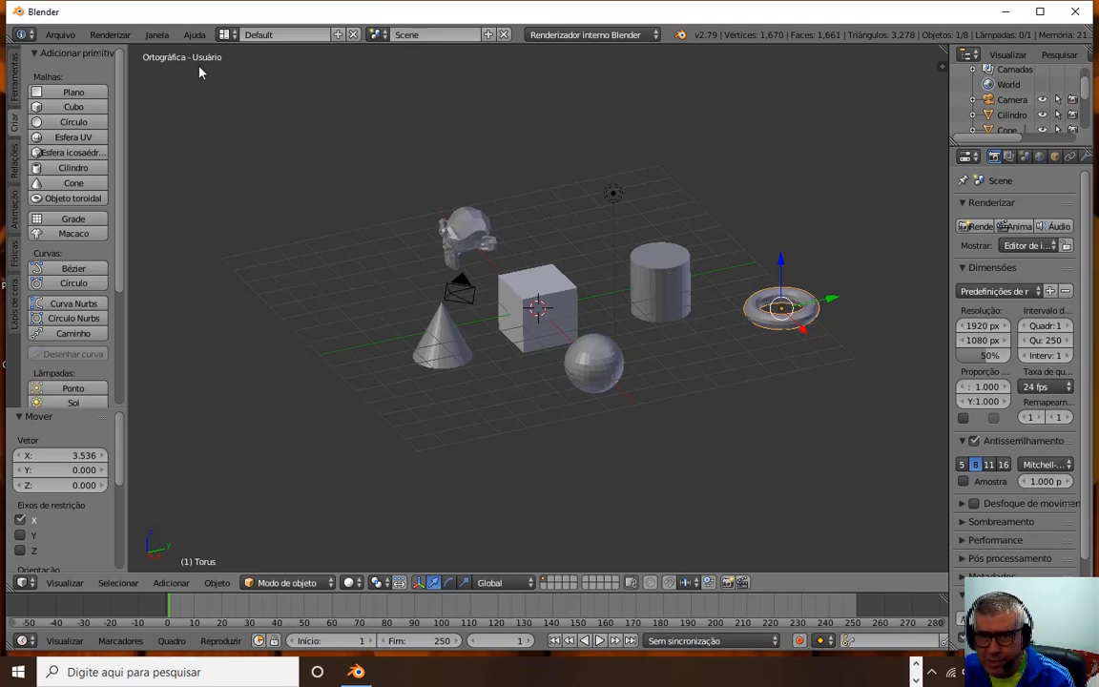
# Examine the objects in the orthographic top, front and right views, including a slightly orbited top view
pyautogui.press('KP_7')
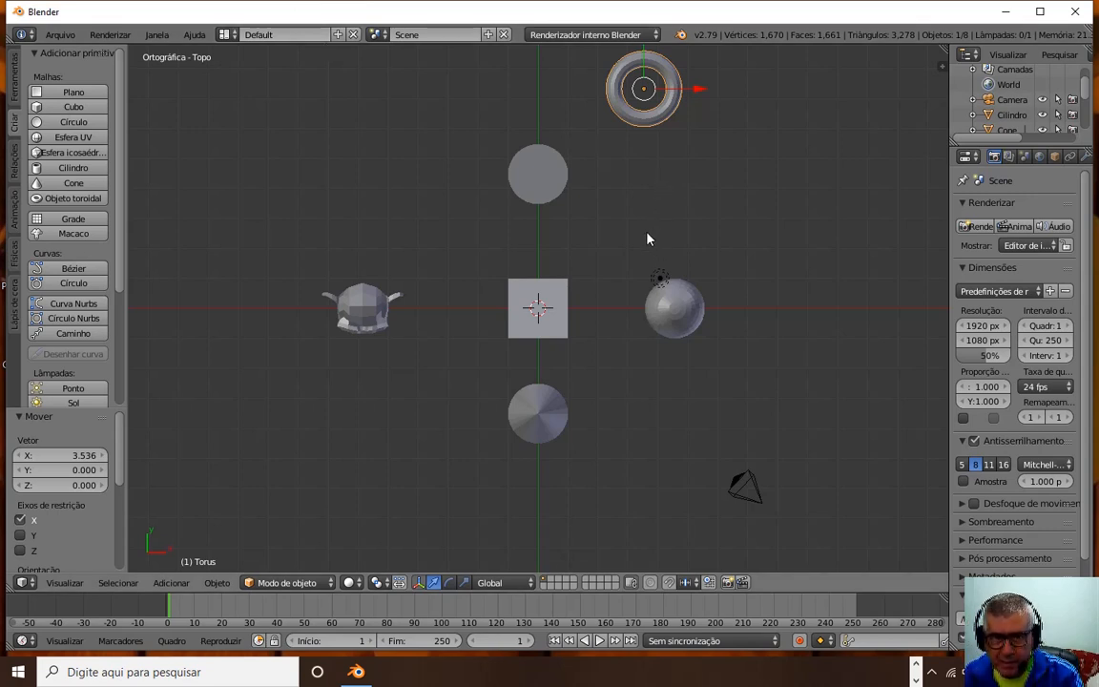
pyautogui.moveTo(648, 238)
pyautogui.mouseDown(button='middle')
pyautogui.moveTo(645, 278)
pyautogui.moveTo(641, 211)
pyautogui.moveTo(641, 237)
pyautogui.mouseUp(button='middle')
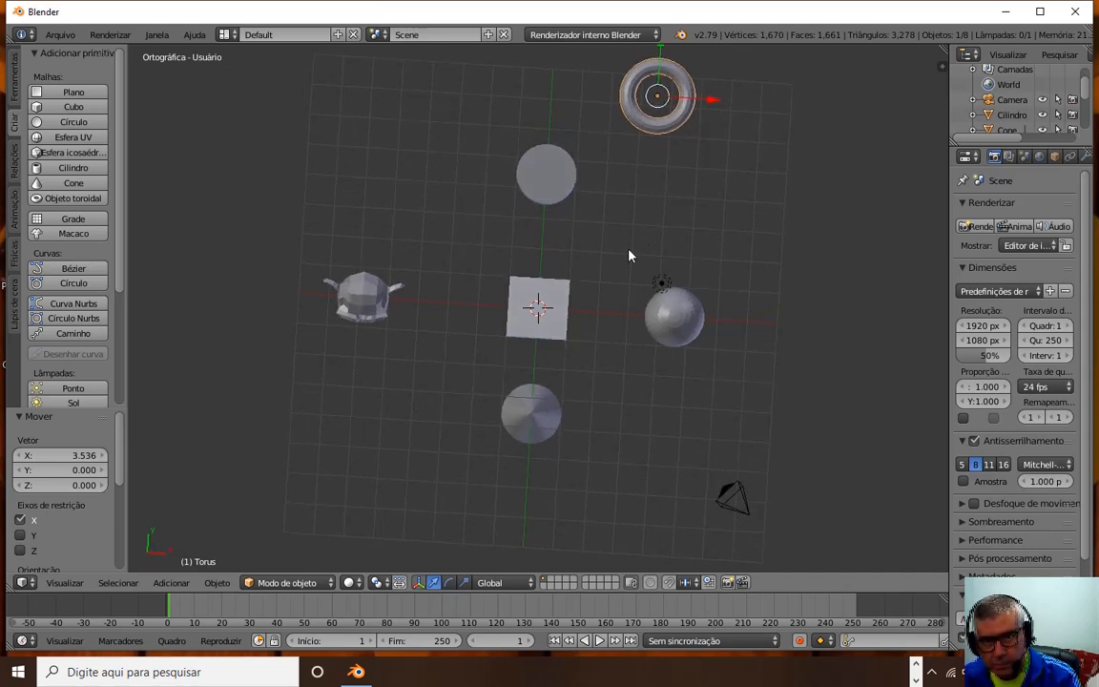
pyautogui.moveTo(652, 287); pyautogui.dragTo(649, 244, button='middle')
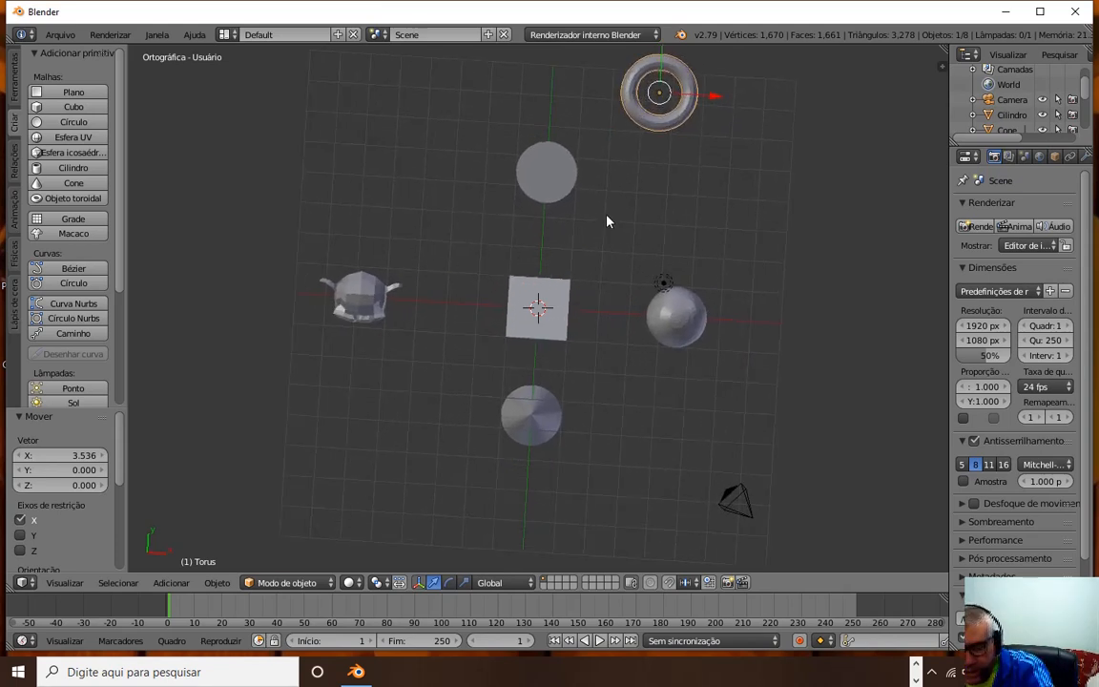
pyautogui.press('KP_1')
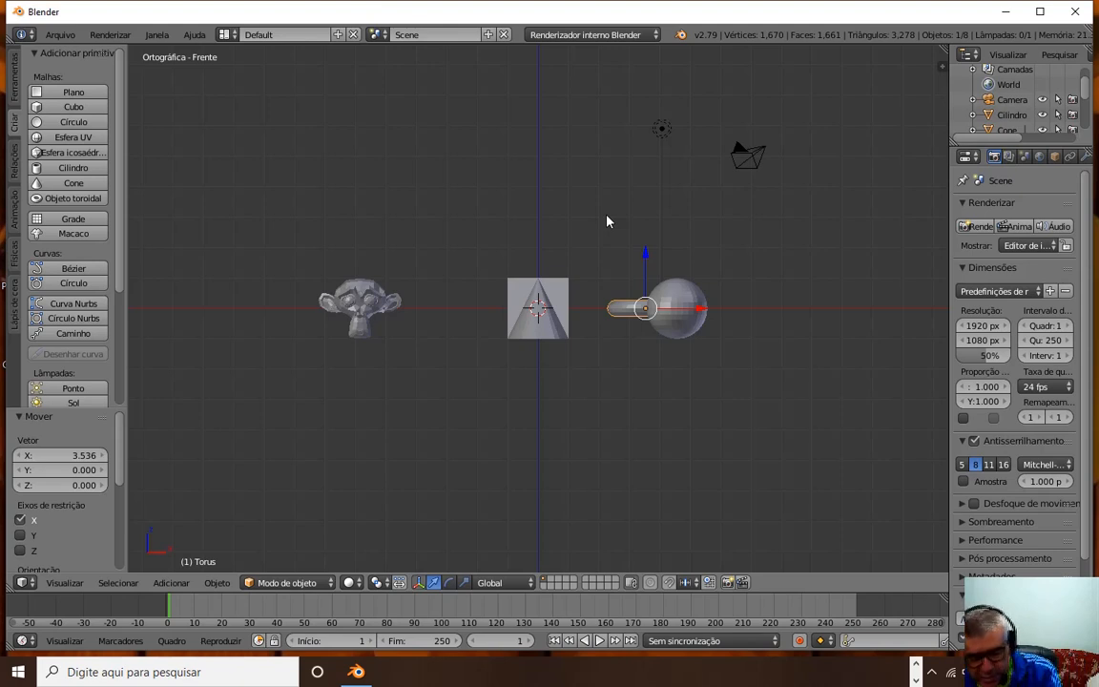
pyautogui.press('KP_3')
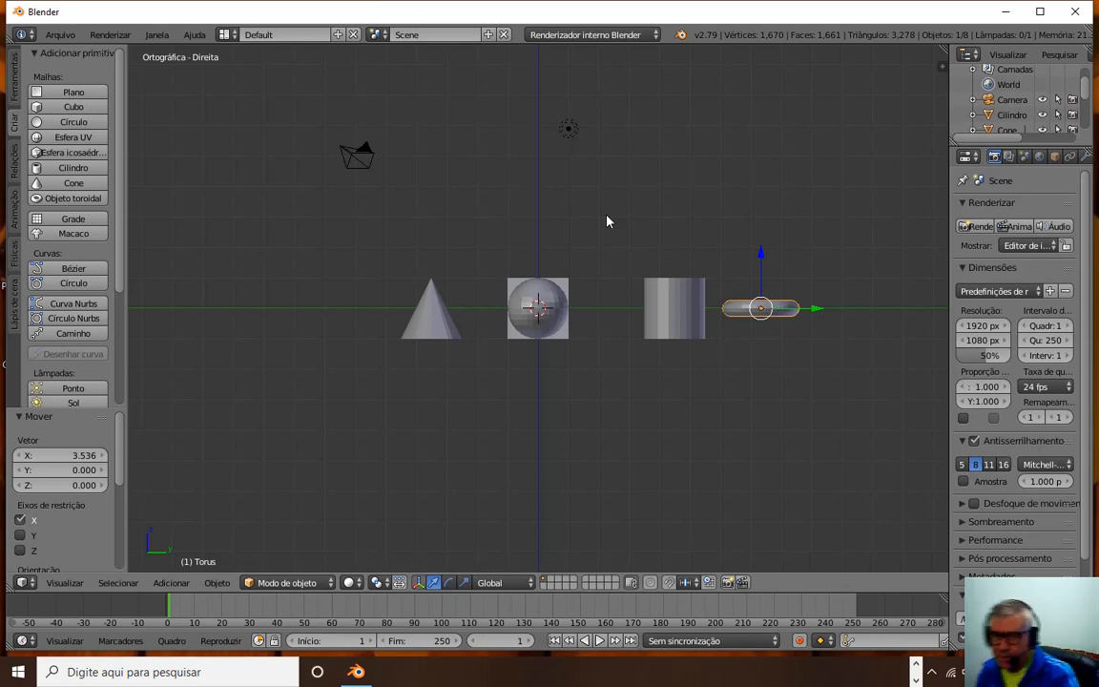
pyautogui.scroll(3, 607, 222)
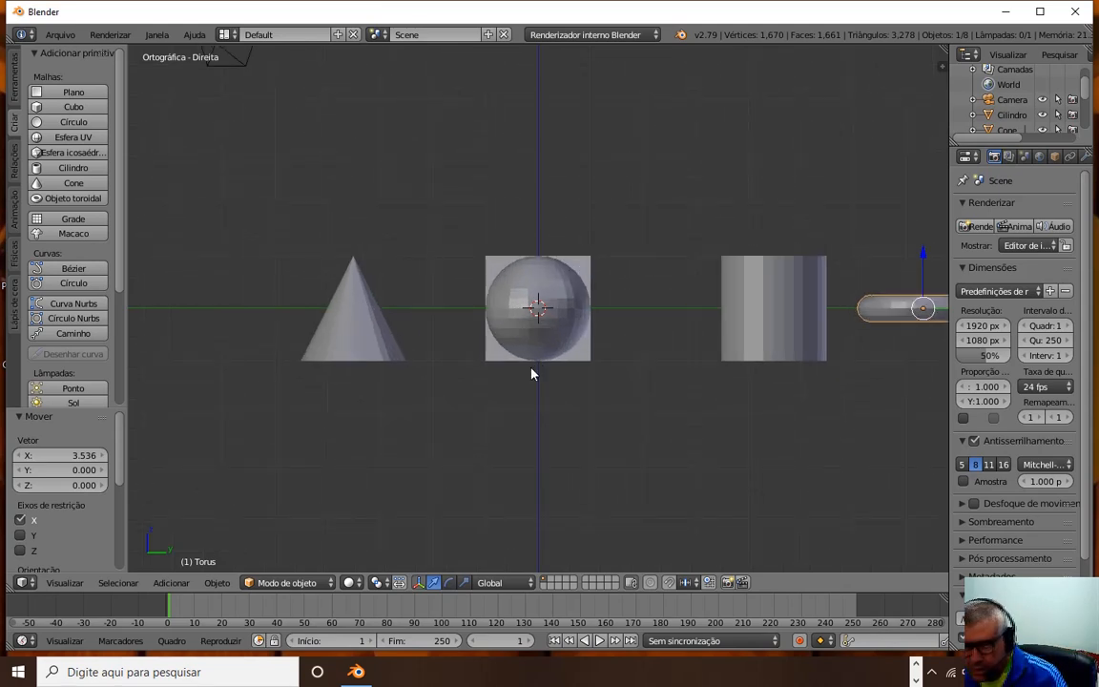
# Compare the whole arrangement of objects in the orthographic front, right and top views, finishing in the right view
pyautogui.keyDown('shift'); pyautogui.moveTo(518, 396); pyautogui.dragTo(450, 396, button='middle'); pyautogui.keyUp('shift')
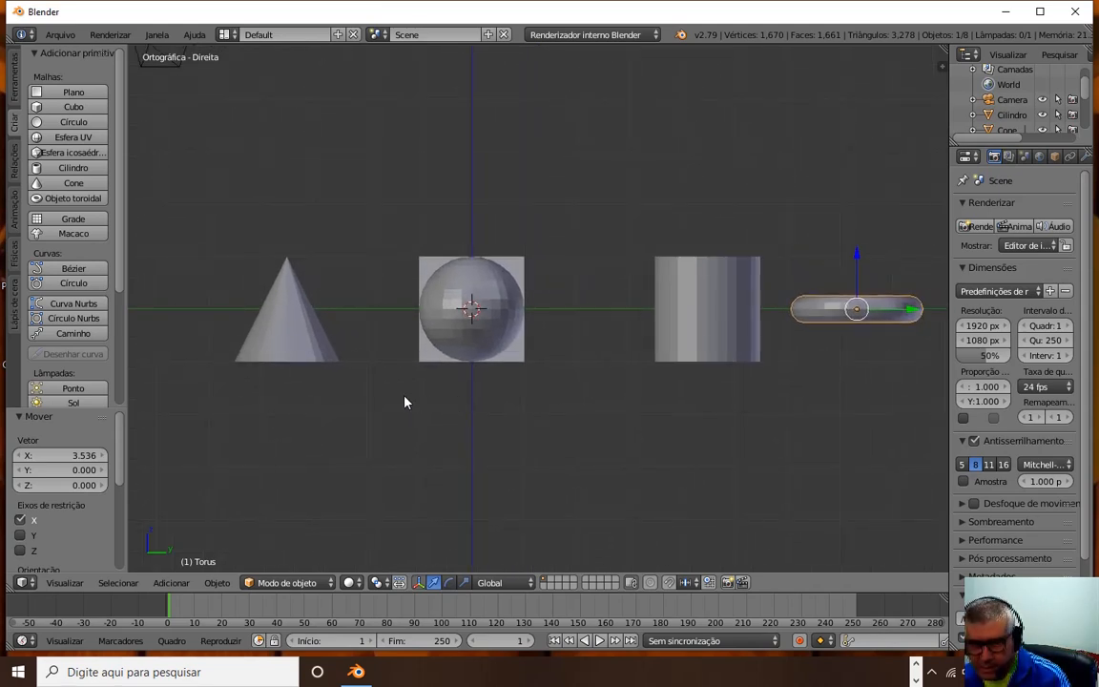
pyautogui.press('KP_1')
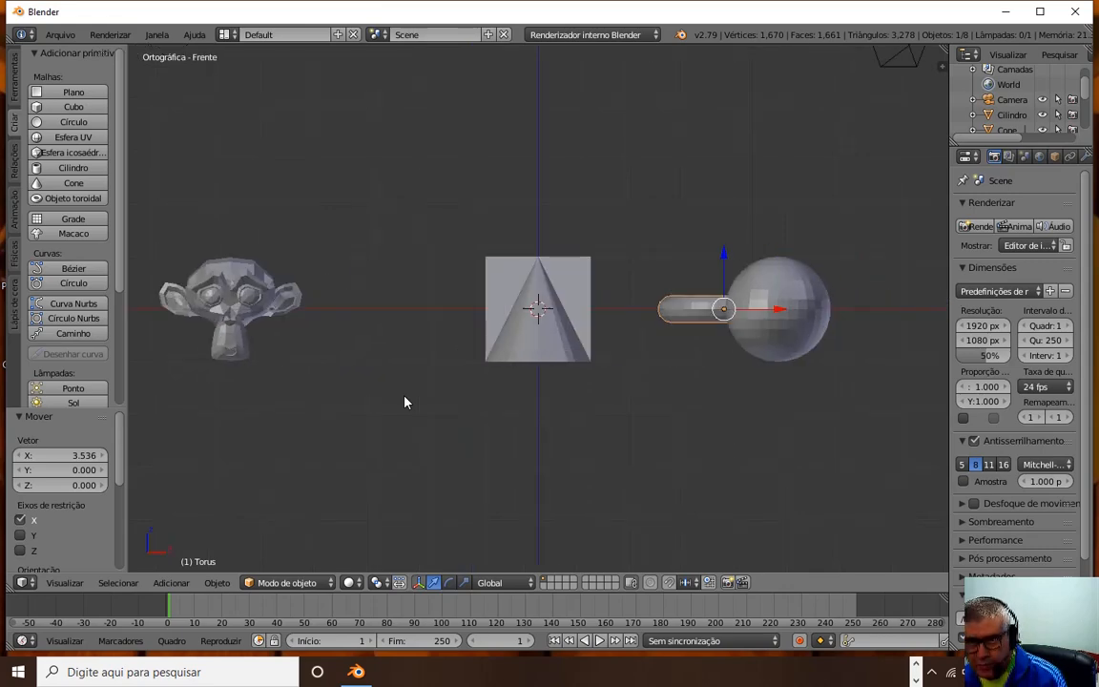
pyautogui.press('KP_3')
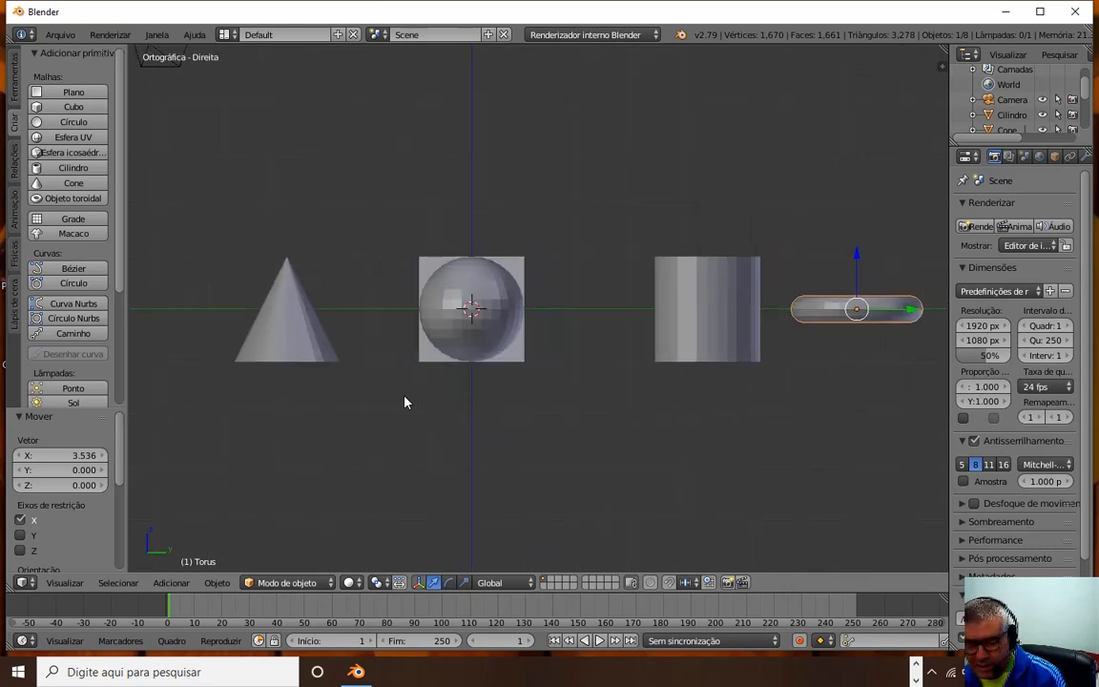
pyautogui.press('KP_7')
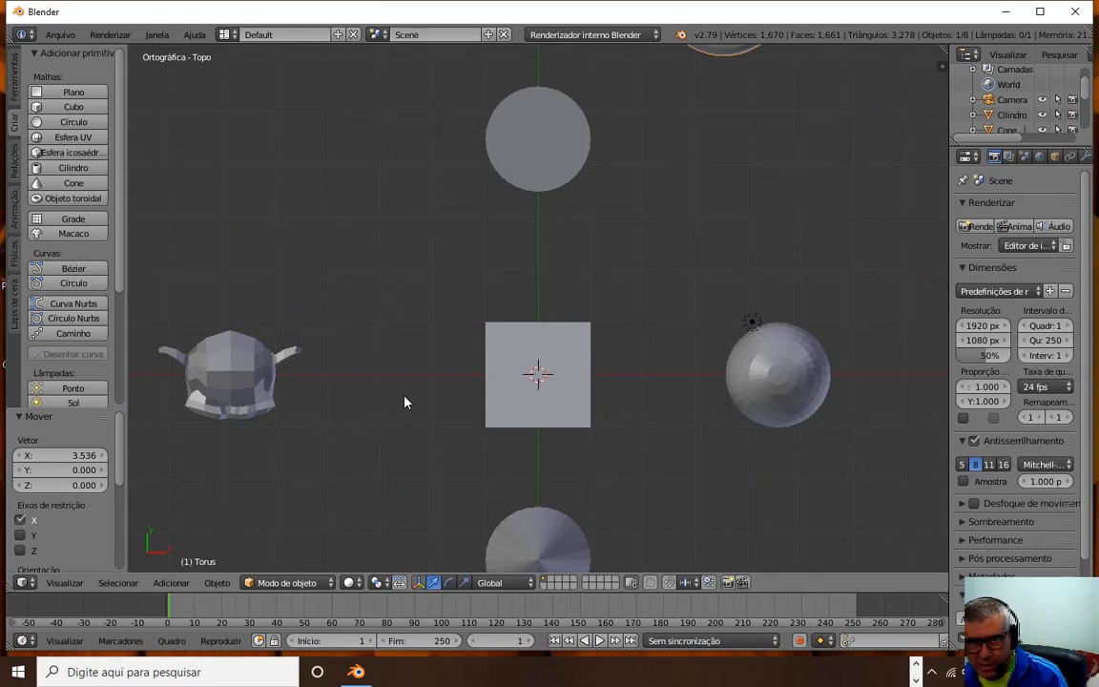
pyautogui.scroll(-4, 459, 367)
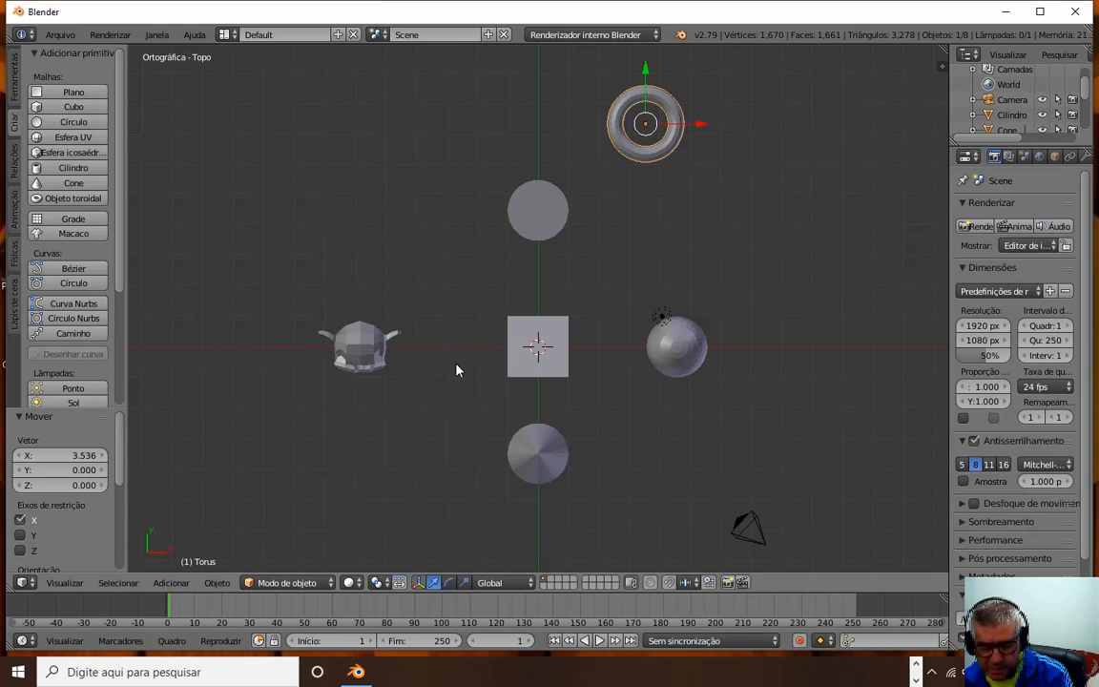
pyautogui.press('KP_1')
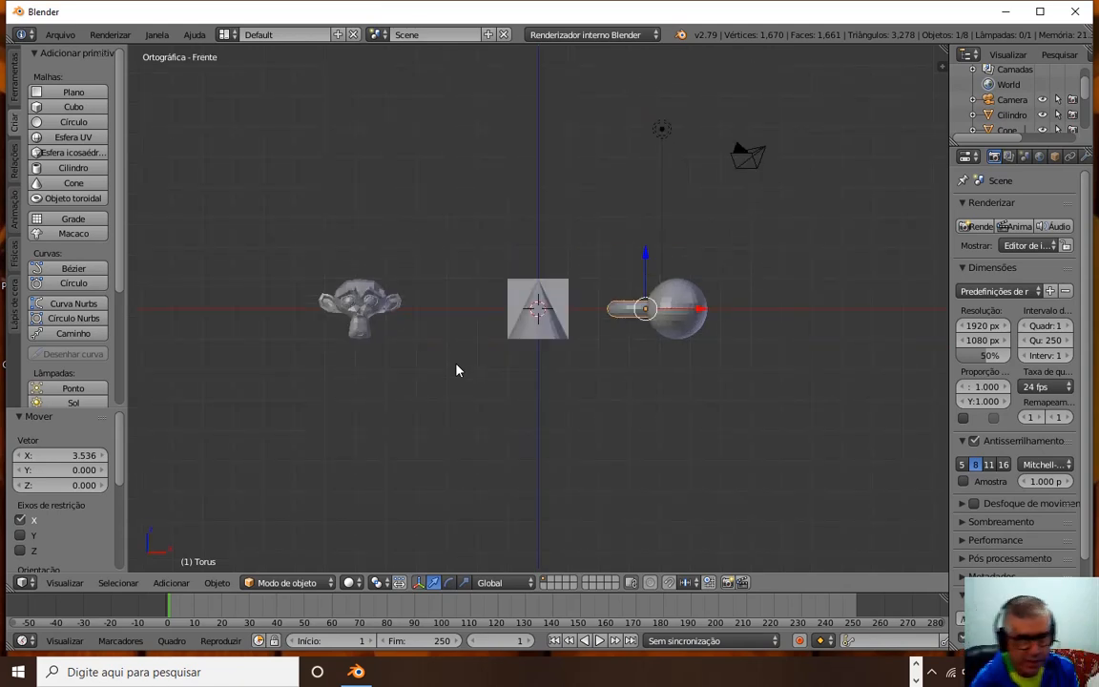
pyautogui.press('KP_3')
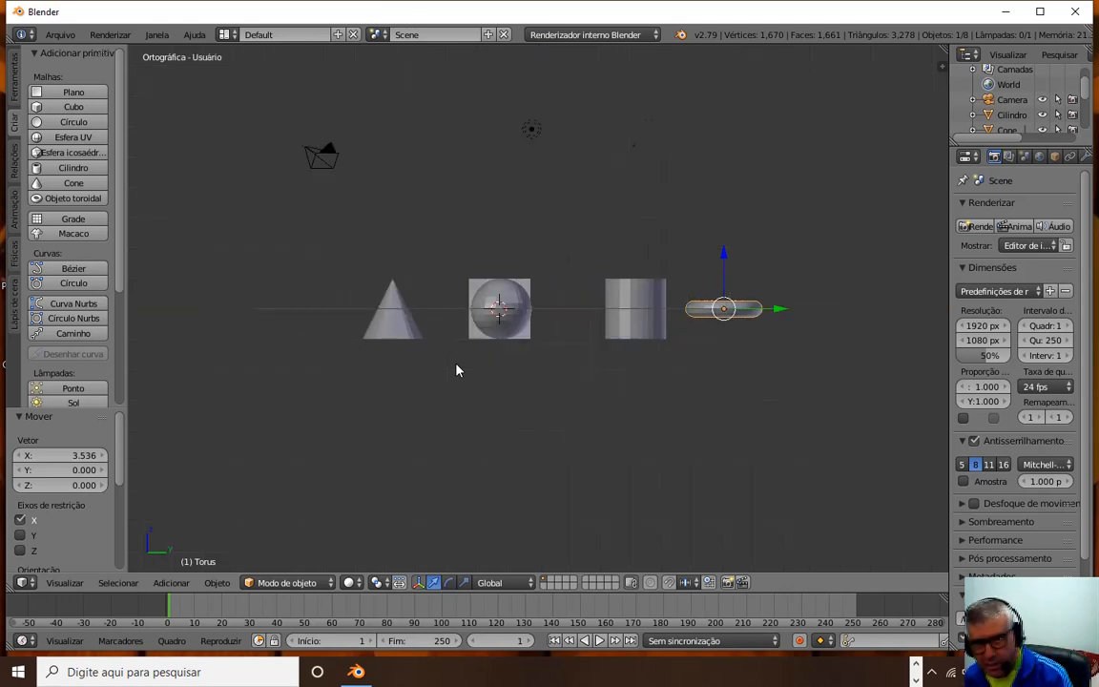